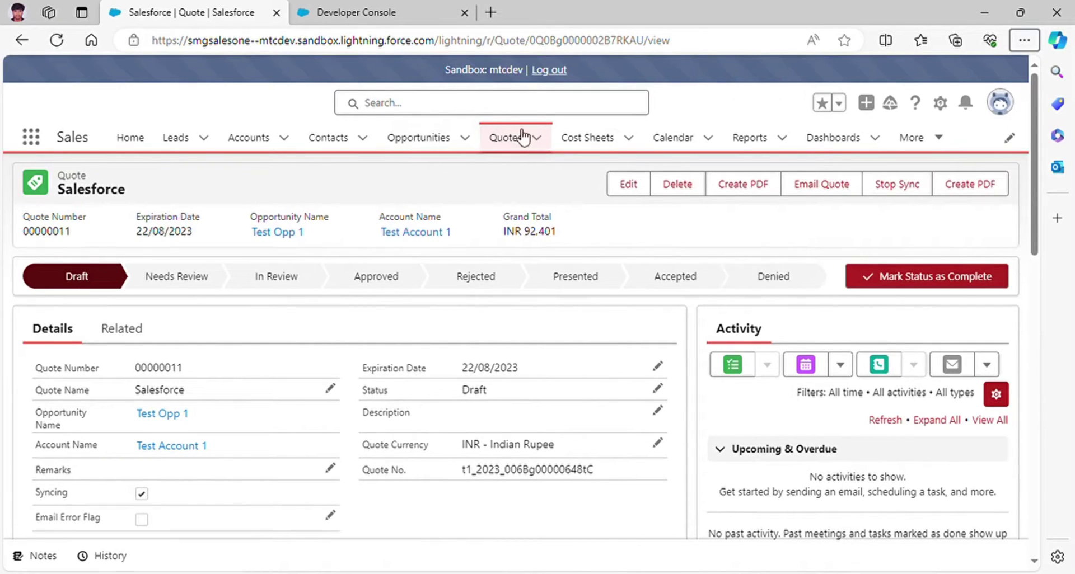
Generate a quote PDF from the SMG Product Template, then save it to the quote and email it
left_click(741, 193)
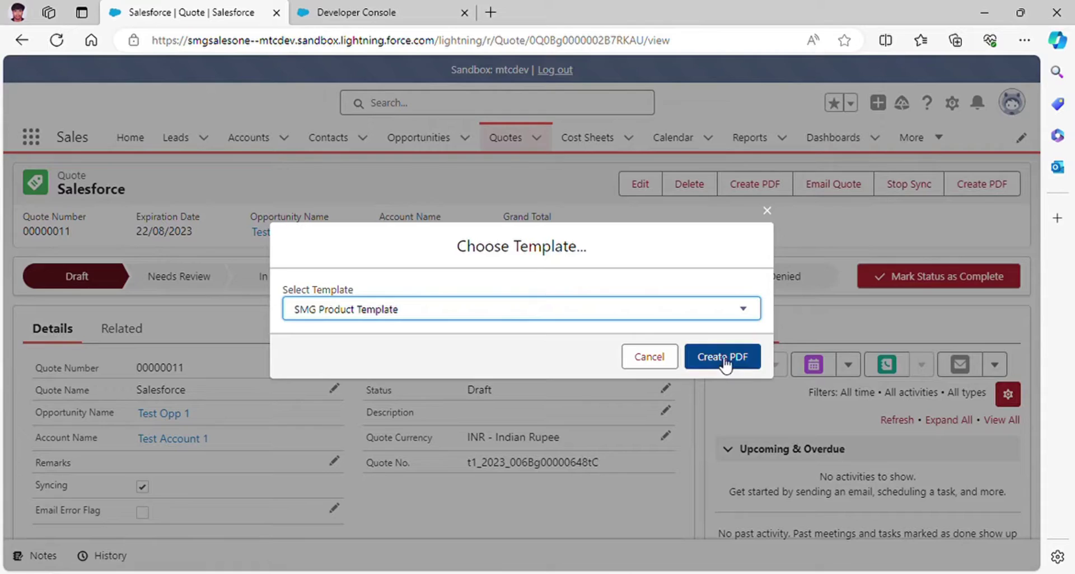
left_click(725, 362)
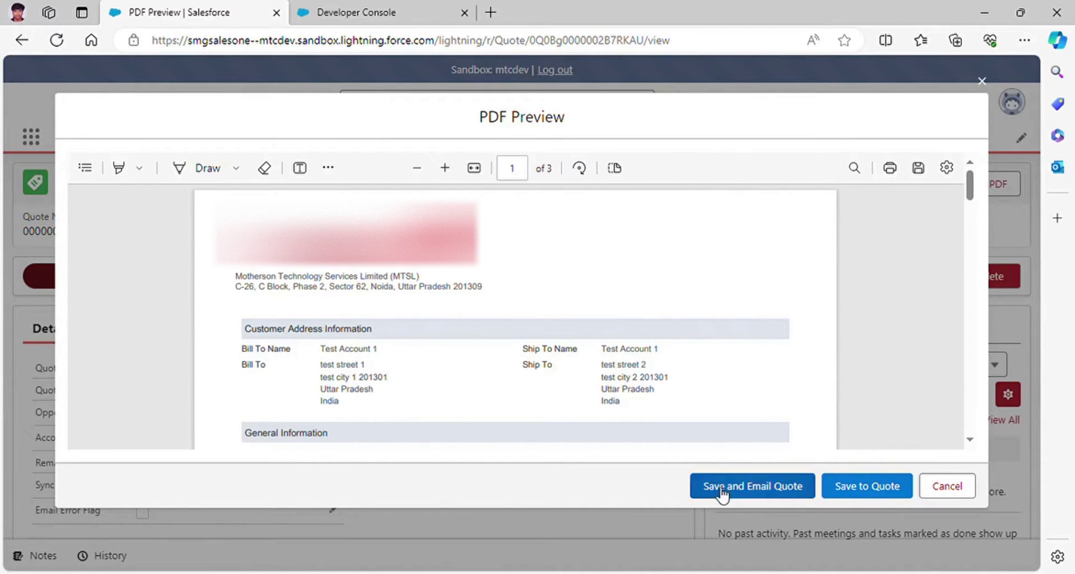
left_click(755, 493)
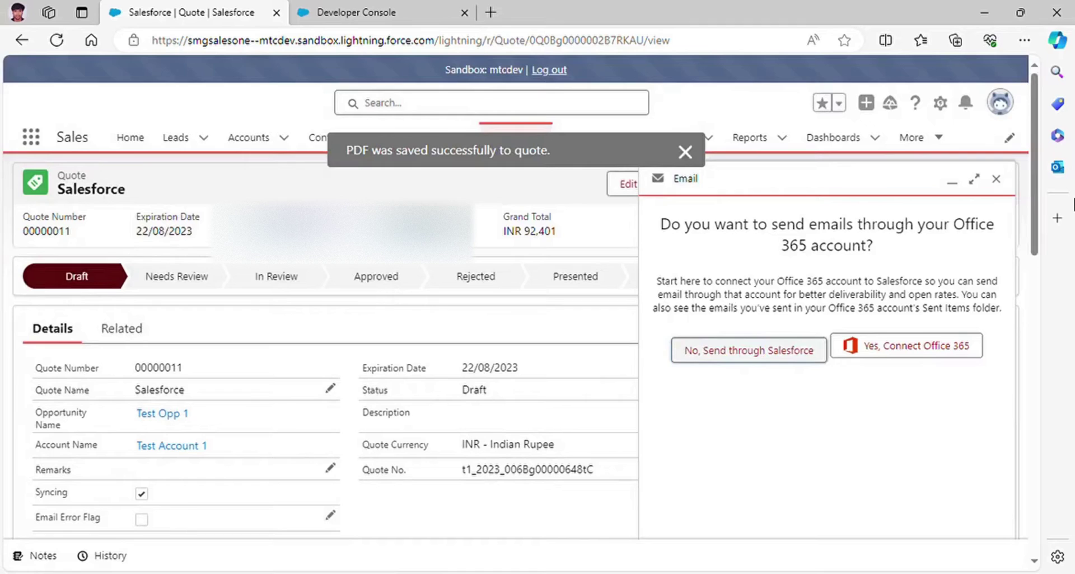
Dismiss the email account prompt and show the quote's related records
left_click(996, 179)
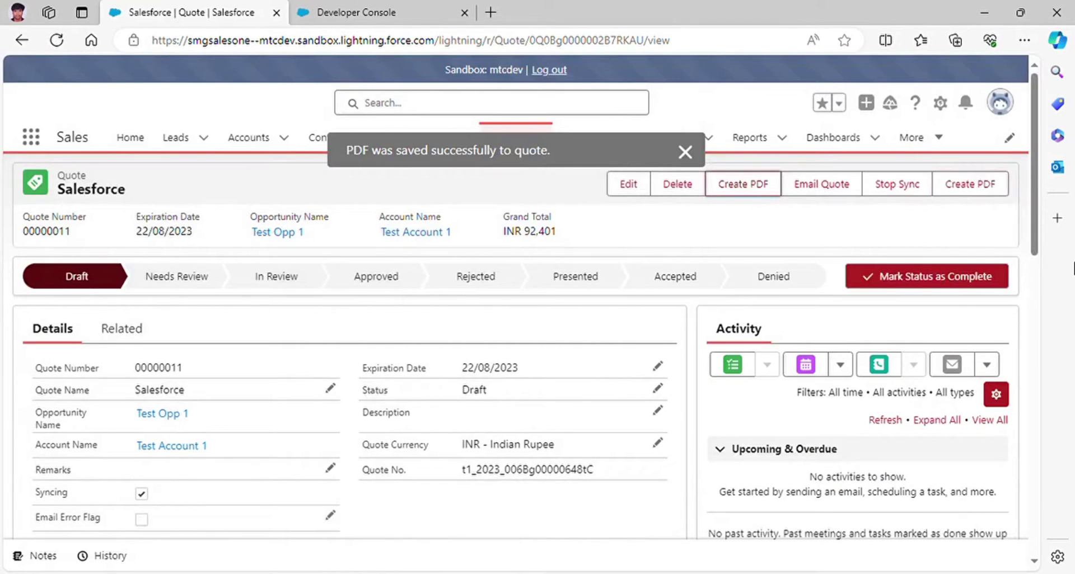
scroll(1024, 336, "down", 5)
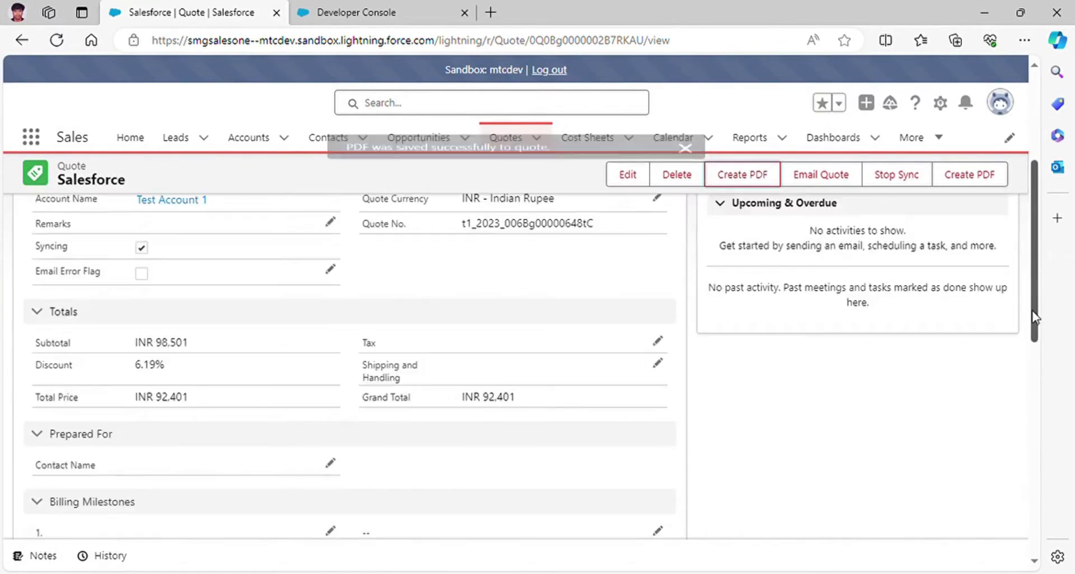
scroll(567, 246, "up", 5)
left_click(122, 332)
scroll(1046, 398, "down", 5)
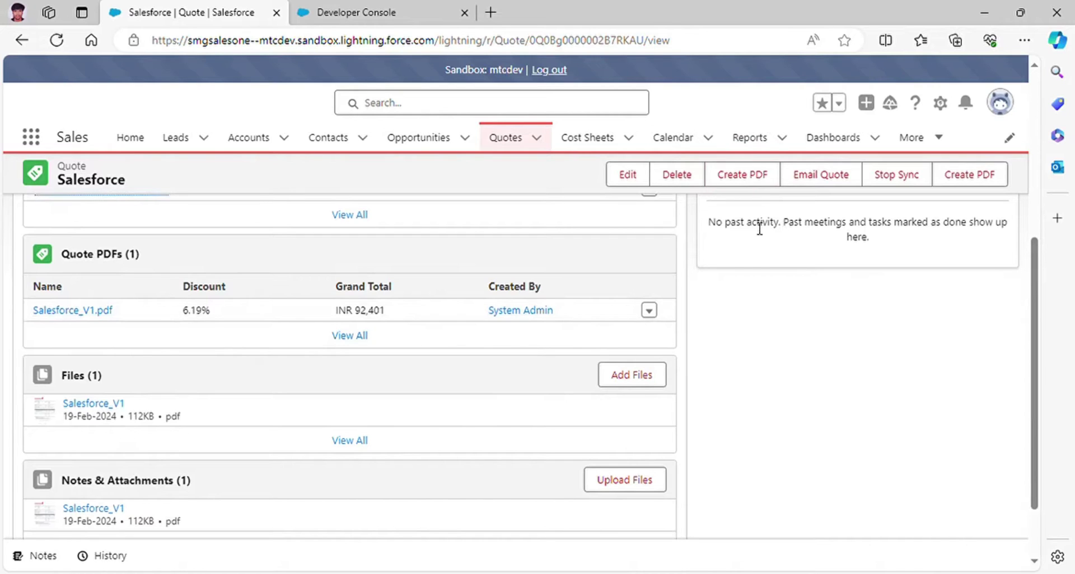
Delete Salesforce_V1.pdf from the quote's Quote PDFs and reload the record
left_click(649, 311)
left_click(630, 280)
left_click(729, 343)
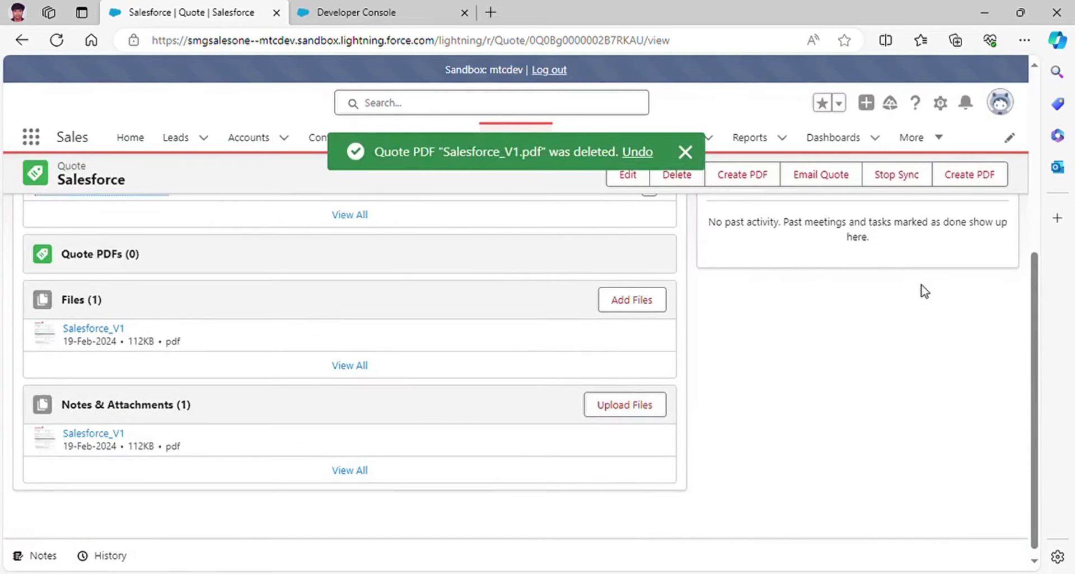
left_click(58, 40)
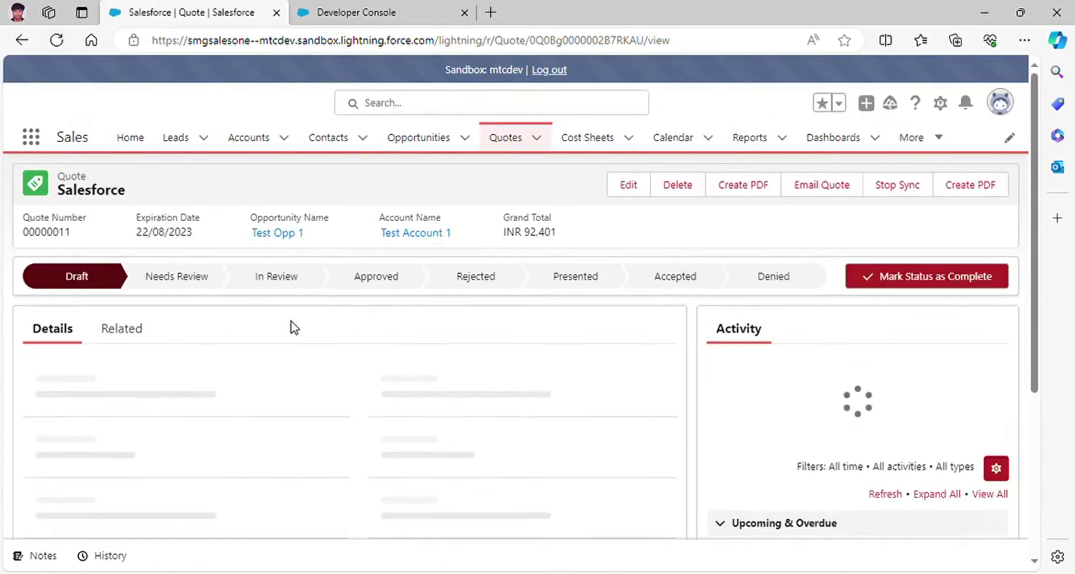
Run the custom Create PDF action with 'Do you want to Create Pdf' ticked, then reload the quote
left_click(112, 333)
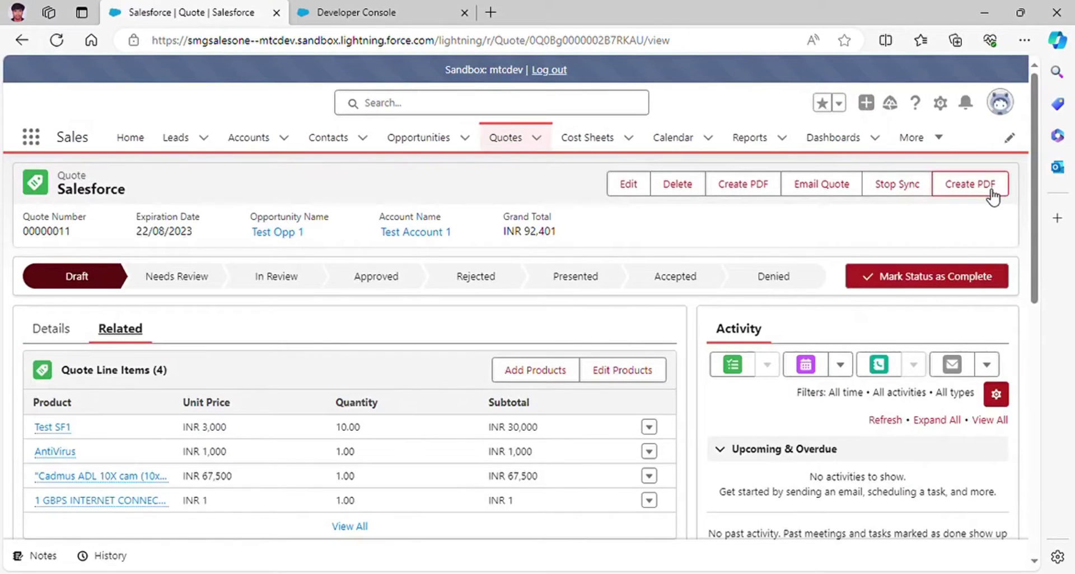
left_click(974, 188)
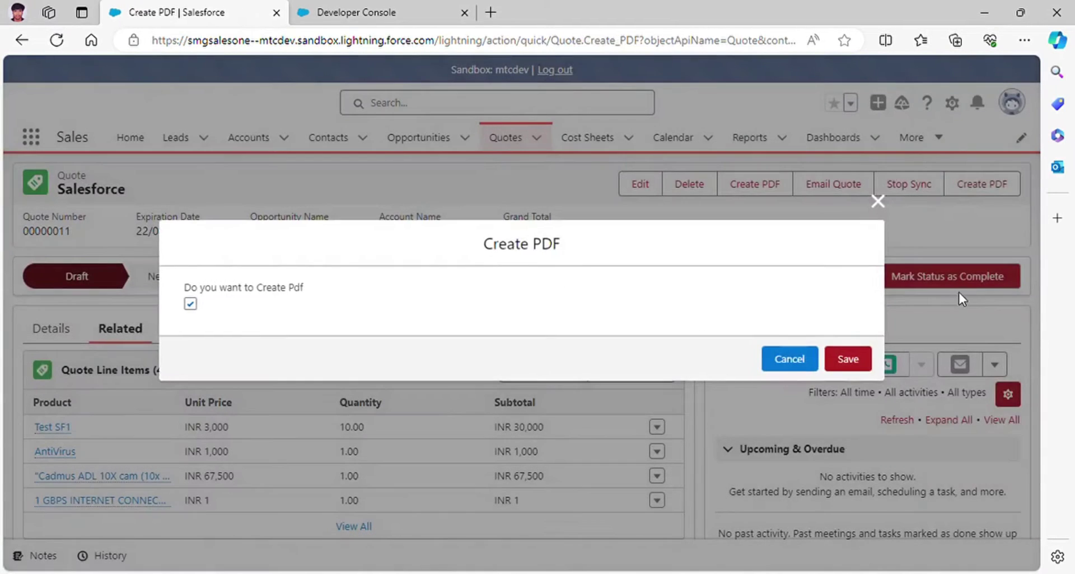
left_click(190, 305)
left_click(190, 305)
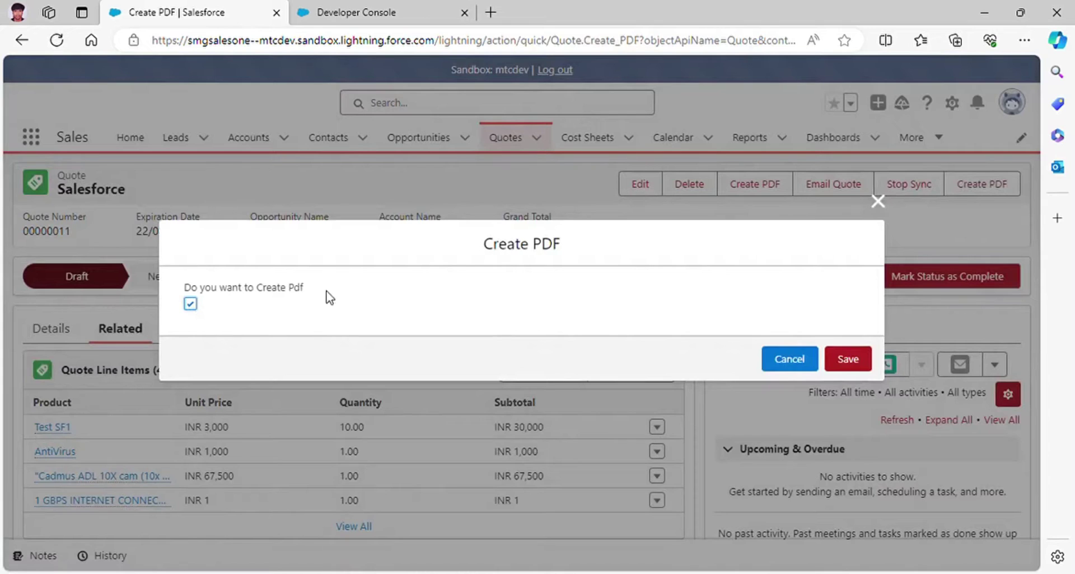
left_click(851, 361)
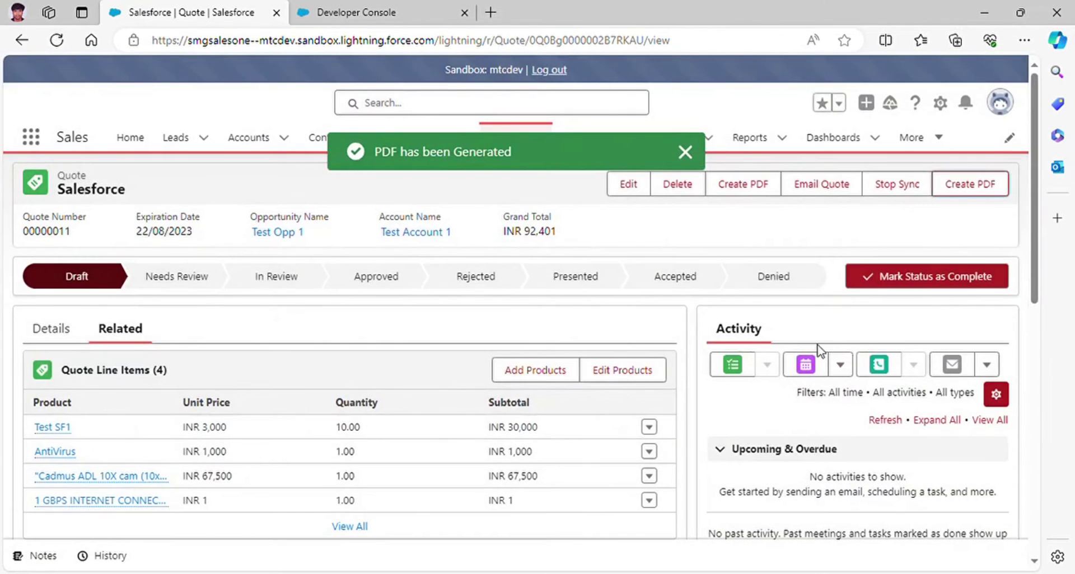
left_click_drag(1034, 301, 1041, 448)
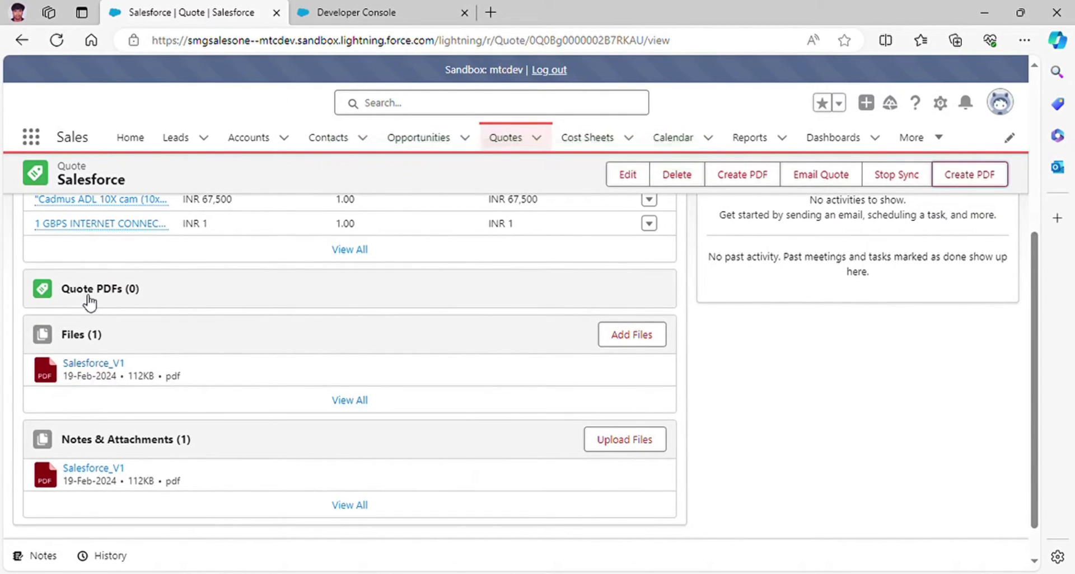
left_click(57, 41)
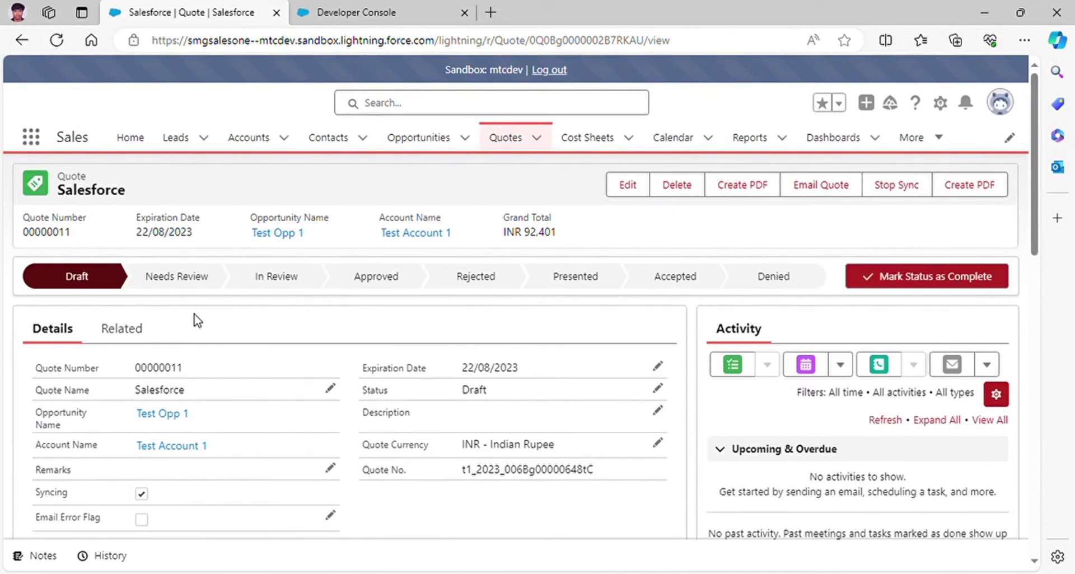
Preview Salesforce_V1 from Files and Salesforce_V1.pdf from Quote PDFs, then return to the top
left_click(120, 331)
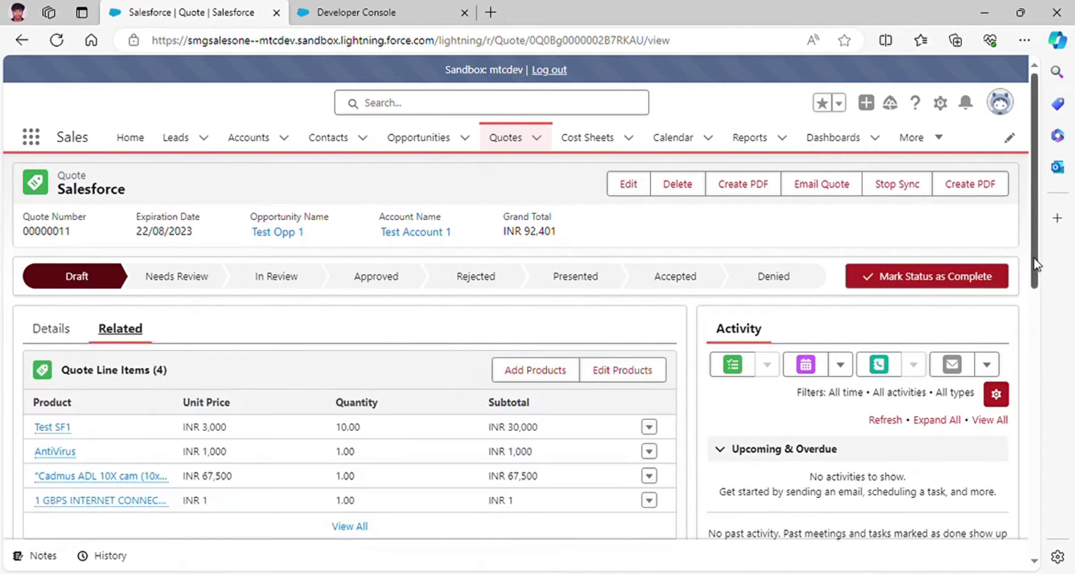
scroll(1010, 426, "down", 5)
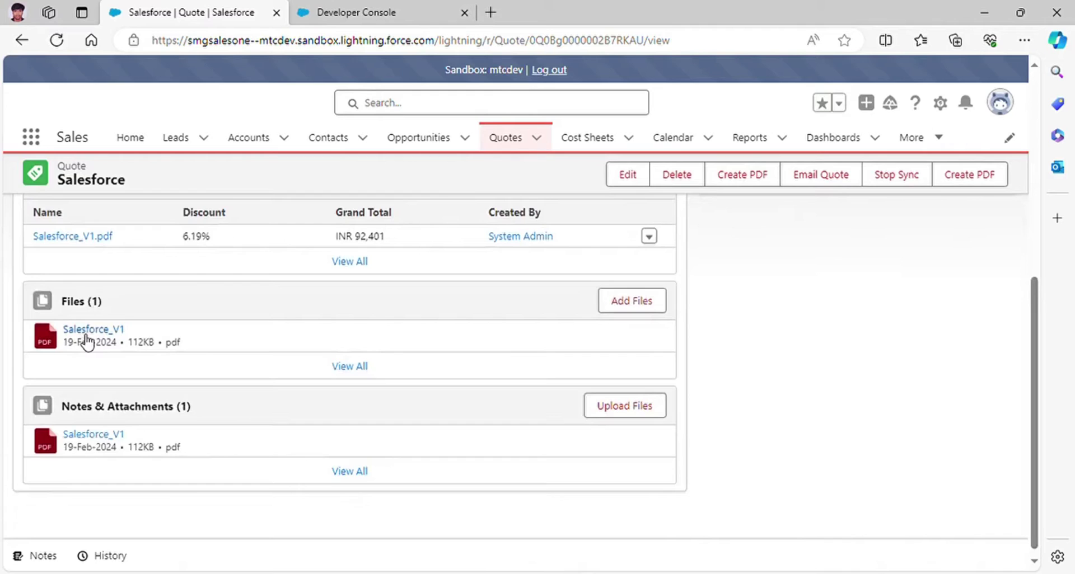
left_click(86, 336)
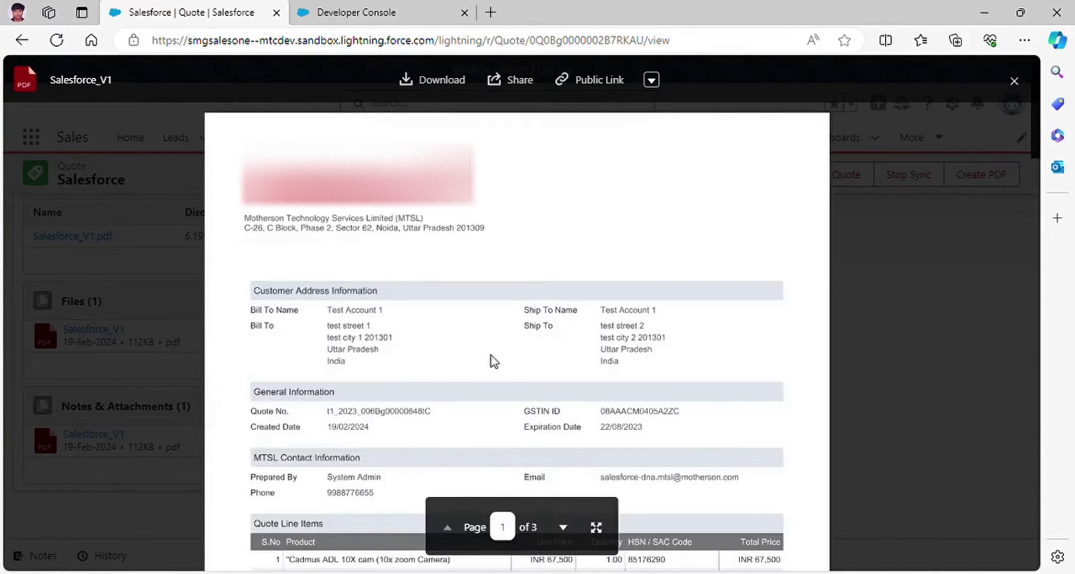
left_click(904, 269)
left_click(67, 231)
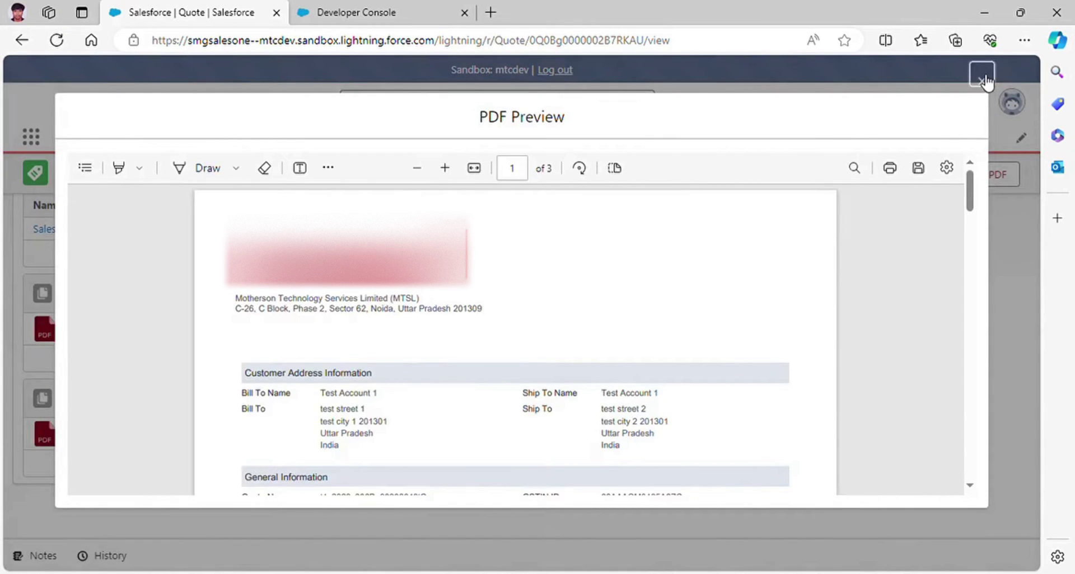
left_click(981, 81)
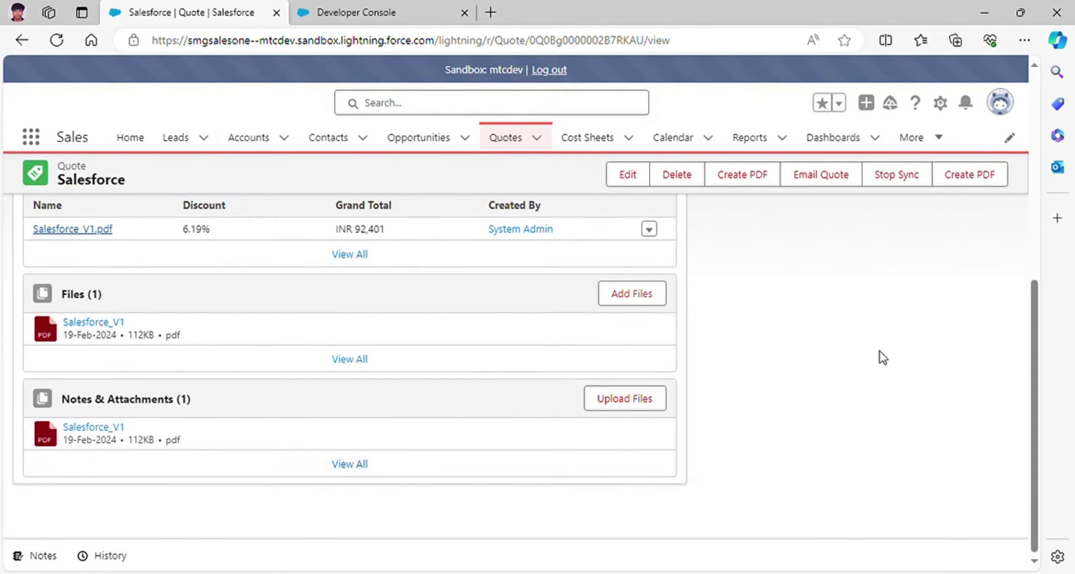
left_click_drag(1036, 361, 1051, 128)
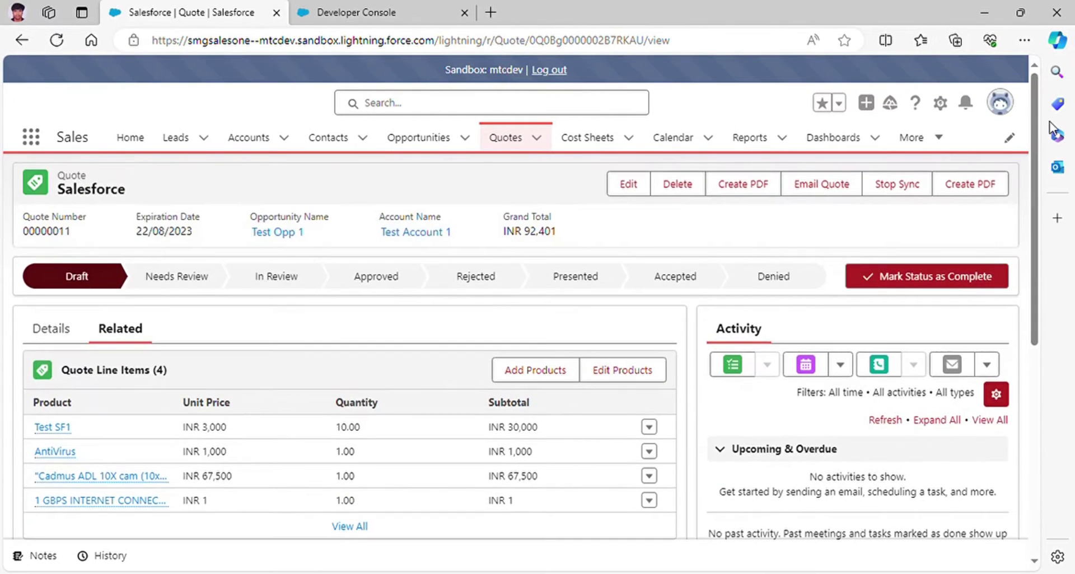
left_click(417, 11)
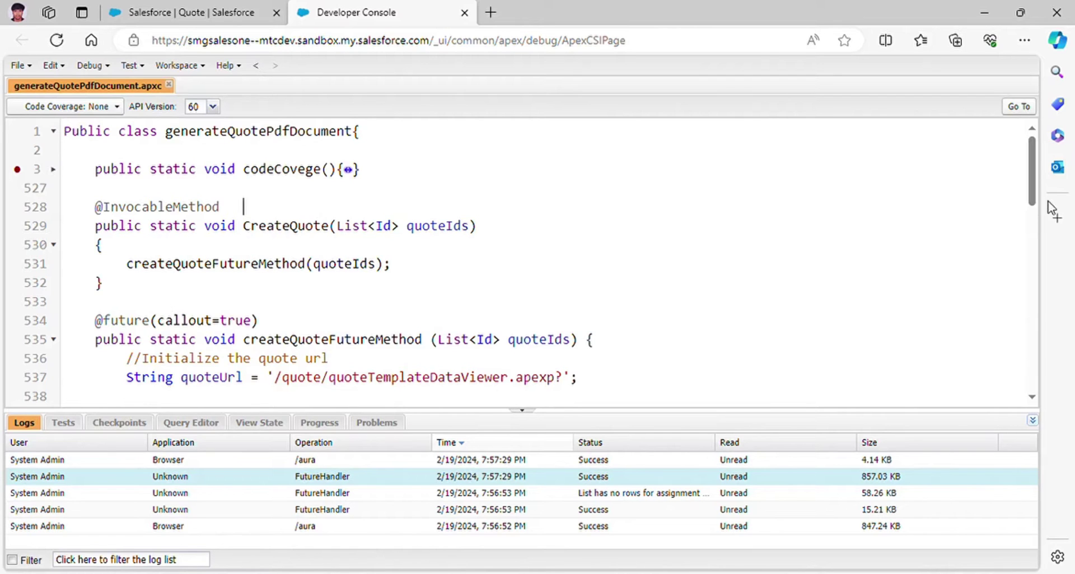
left_click_drag(1033, 201, 1029, 259)
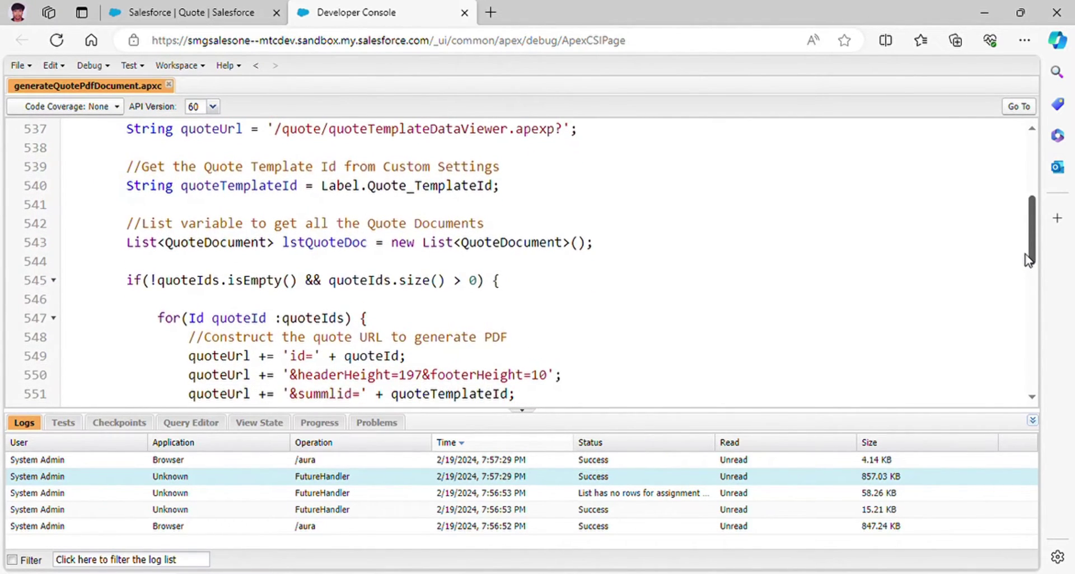
double_click(420, 186)
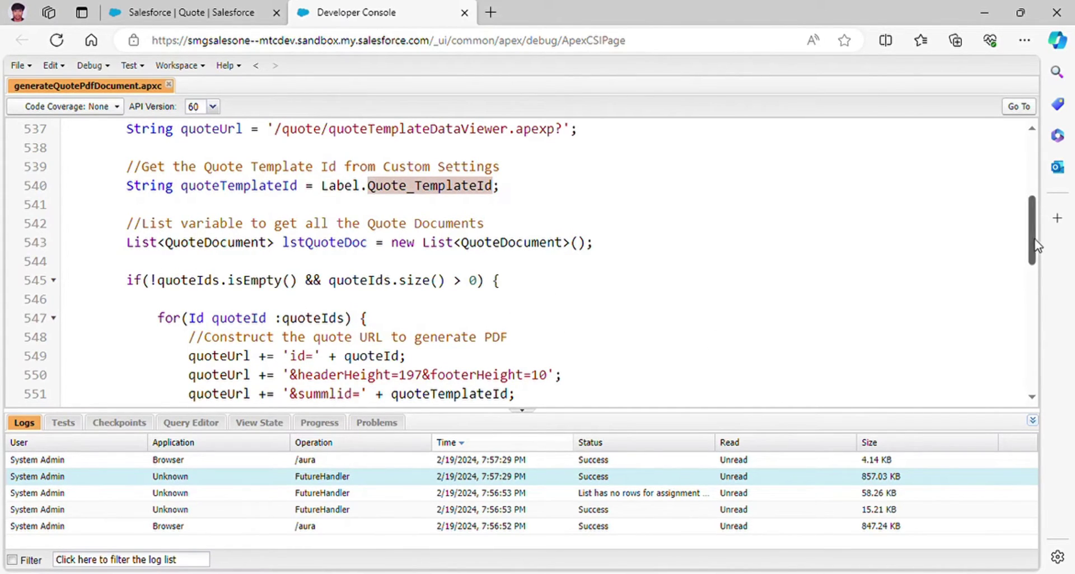
left_click_drag(1033, 240, 1024, 374)
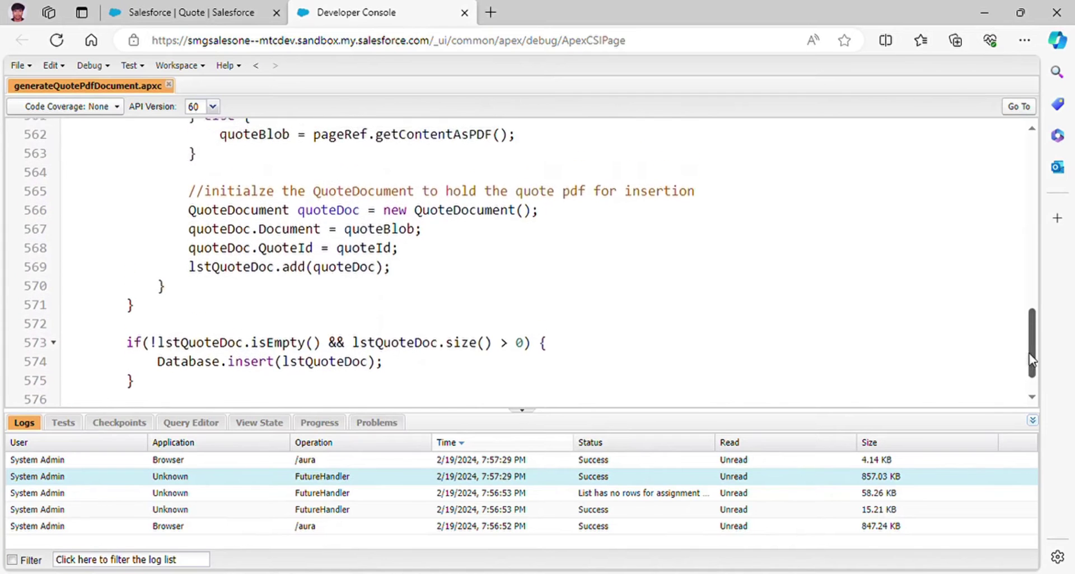
mouse_move(1025, 379)
left_mouse_down()
mouse_move(1048, 182)
mouse_move(1033, 208)
mouse_move(1010, 374)
left_mouse_up()
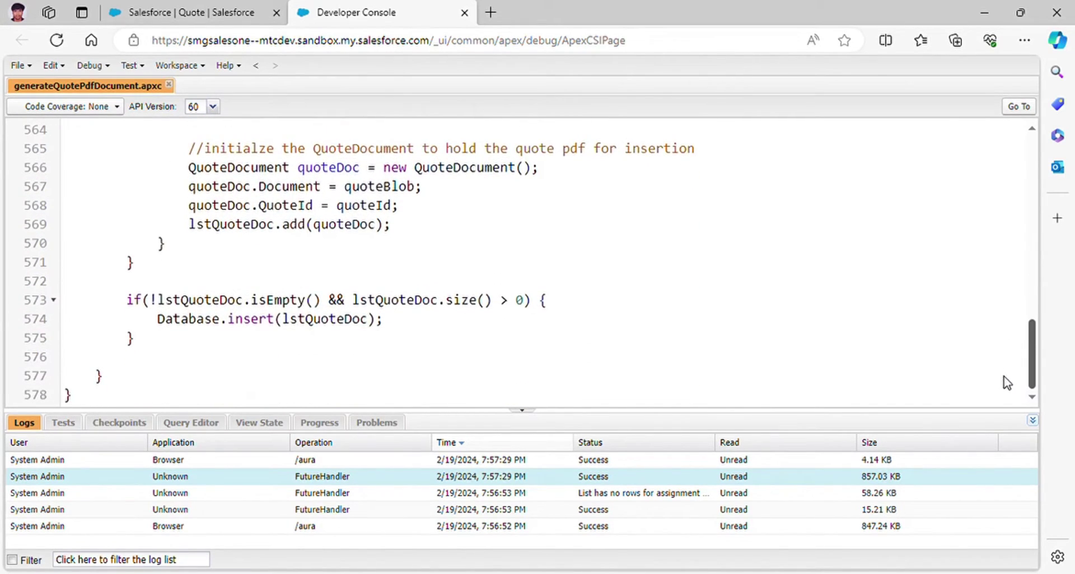
left_click(15, 68)
left_click(435, 184)
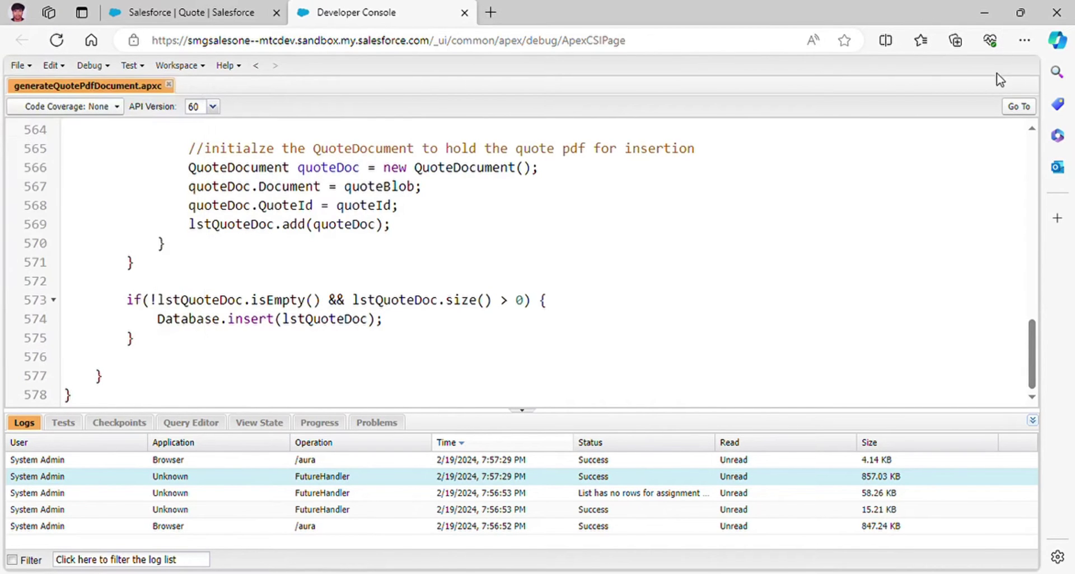
Open Setup and look up the Quote_TemplateId custom label's value 0EHBg0000001W5t
left_click(216, 8)
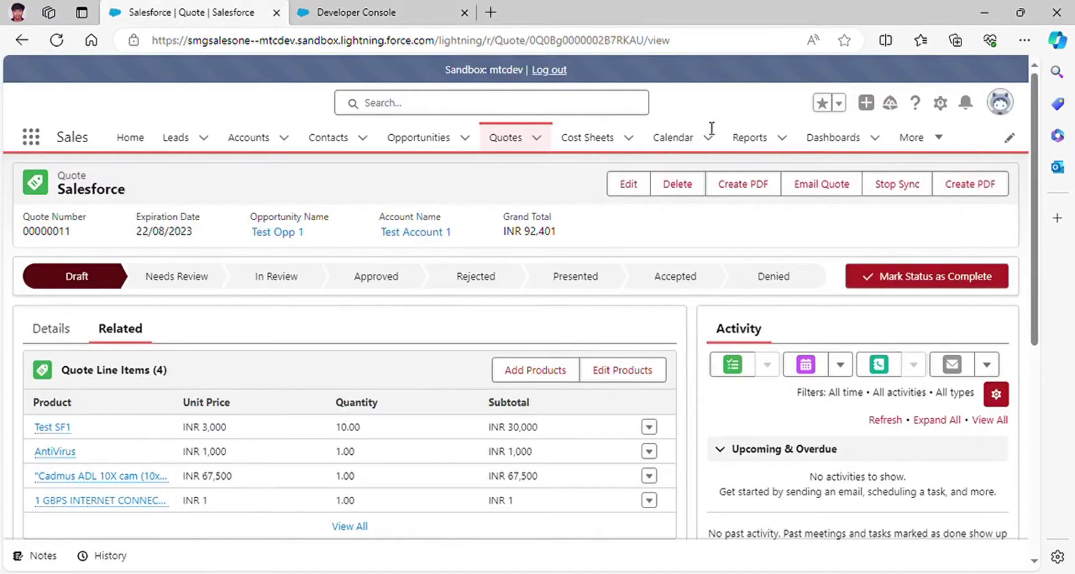
left_click(940, 103)
left_click(900, 149)
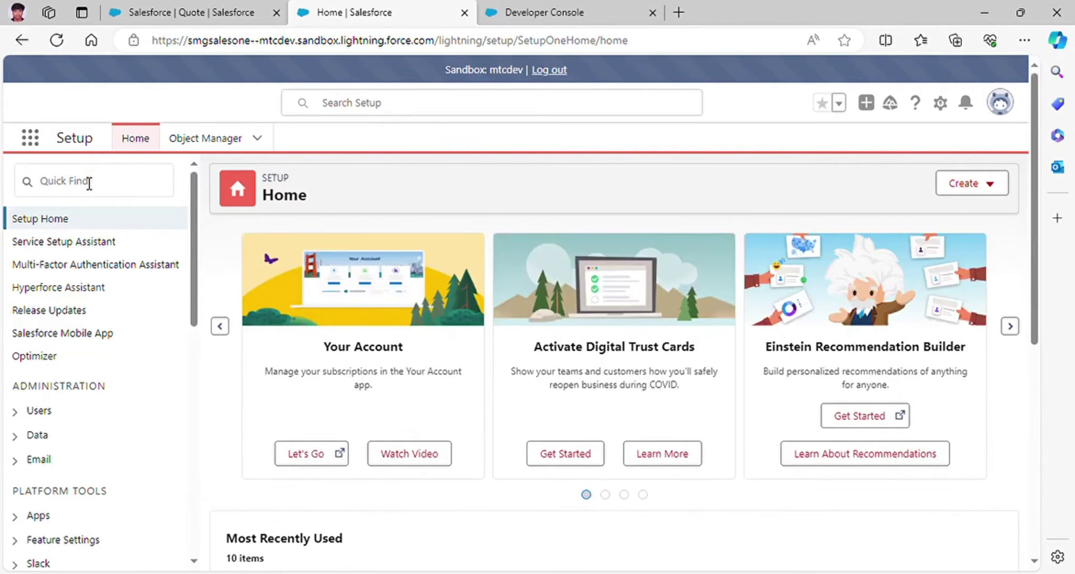
left_click(85, 186)
type("cu")
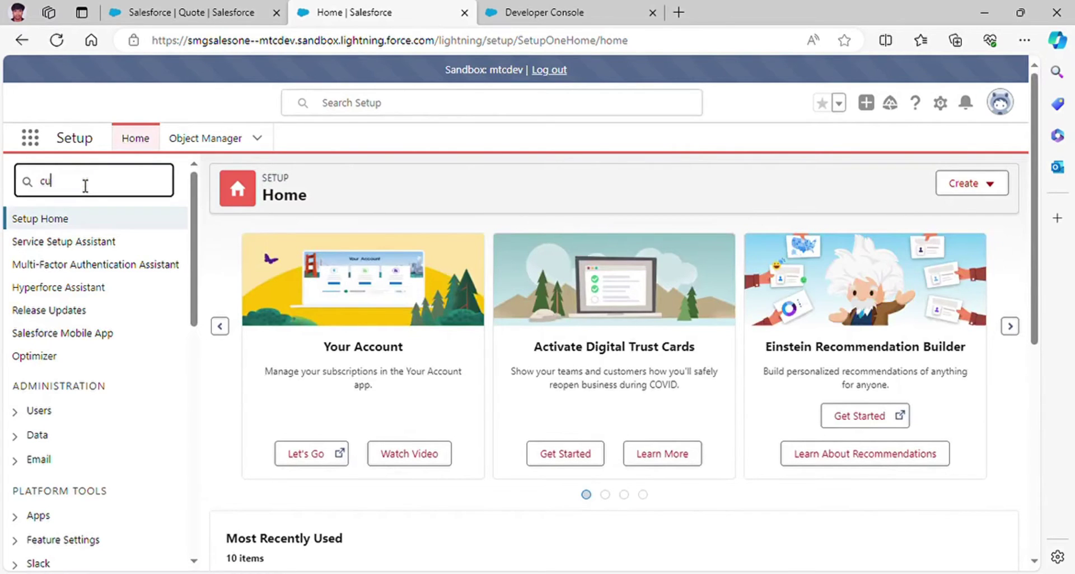
type("stom labels")
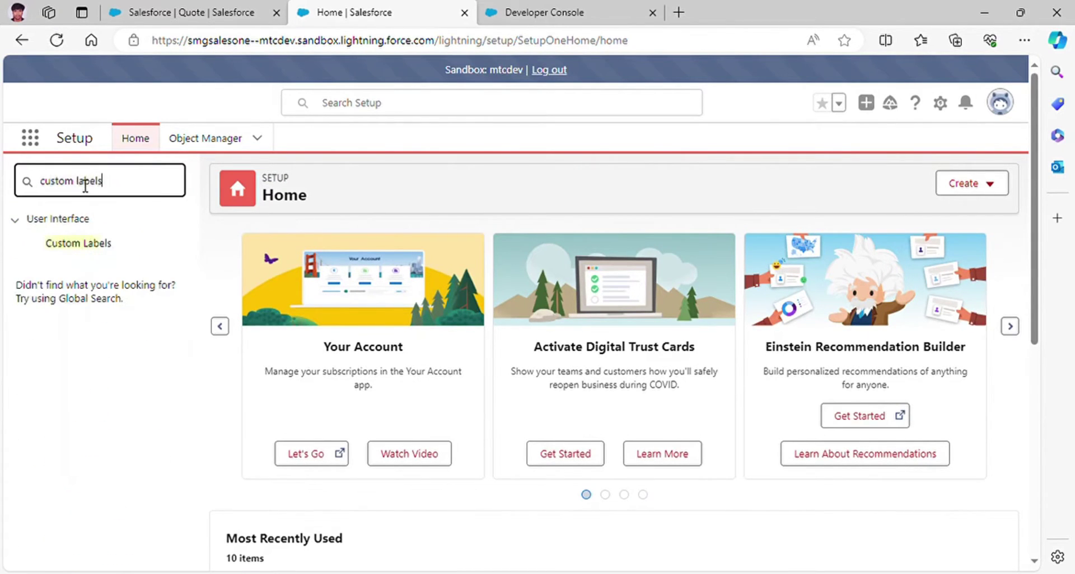
left_click(93, 247)
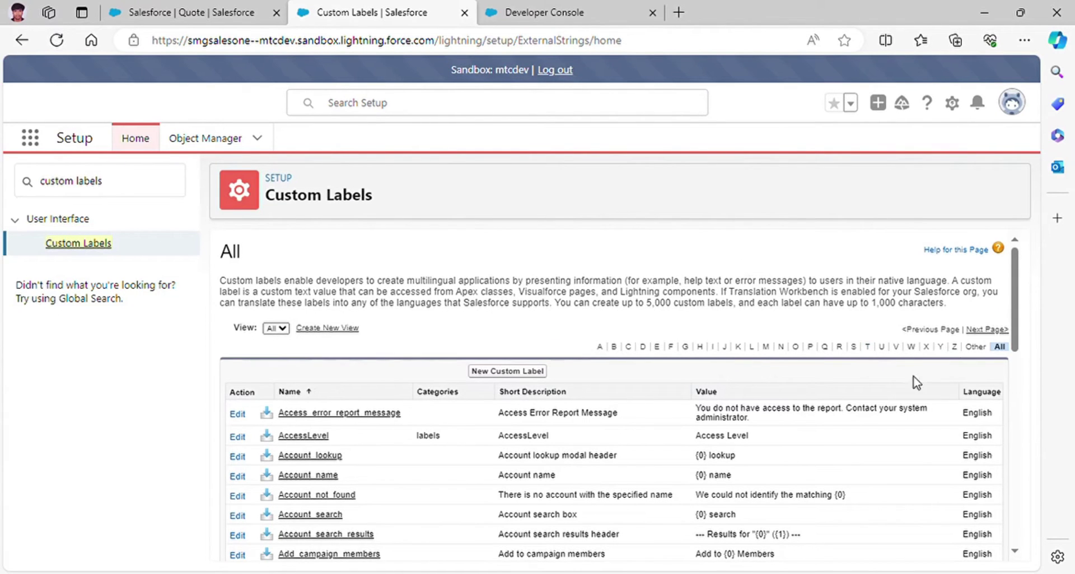
left_click(825, 347)
left_click_drag(1013, 324, 1005, 557)
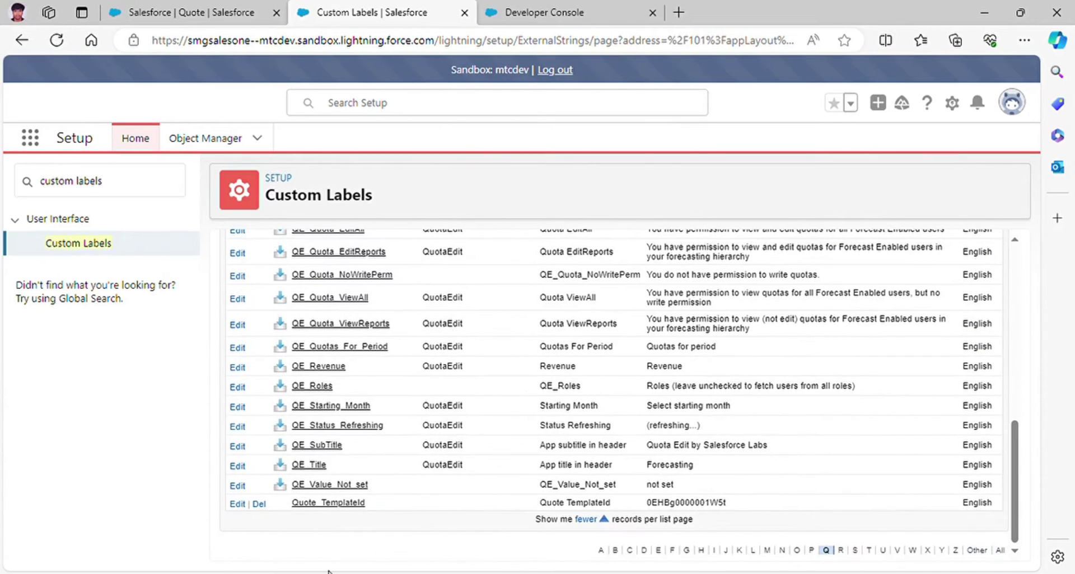
left_click(237, 504)
left_click_drag(483, 401, 387, 394)
left_click_drag(487, 401, 374, 398)
left_click(456, 409)
Search Setup for 'quotes' and open the Quote Templates page
left_click_drag(482, 398, 350, 381)
left_click_drag(127, 180, 2, 159)
type("quotes")
left_click(117, 299)
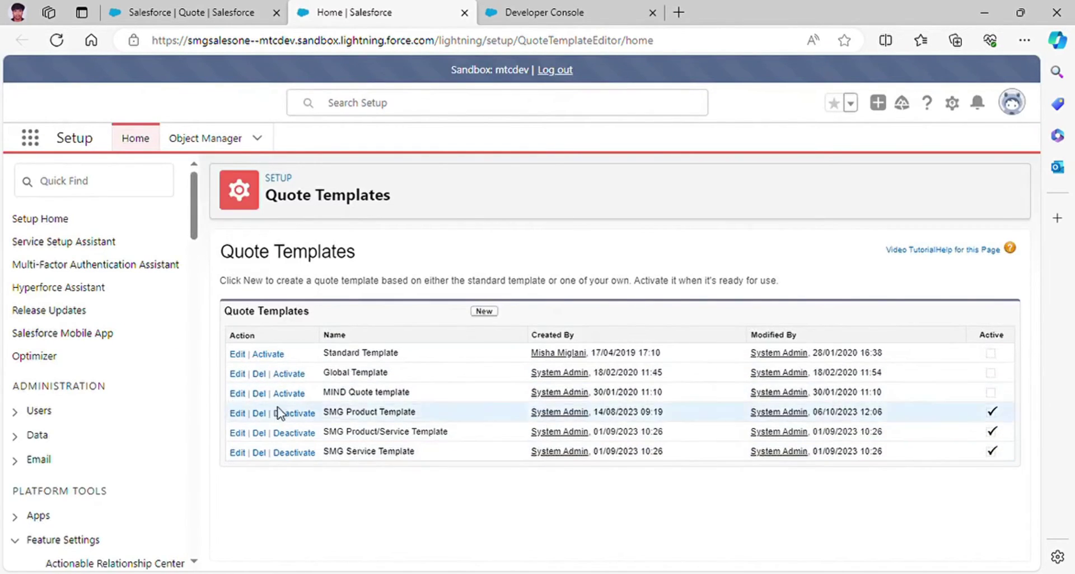
Edit the SMG Product Template from the Quote Templates list
left_click(238, 414)
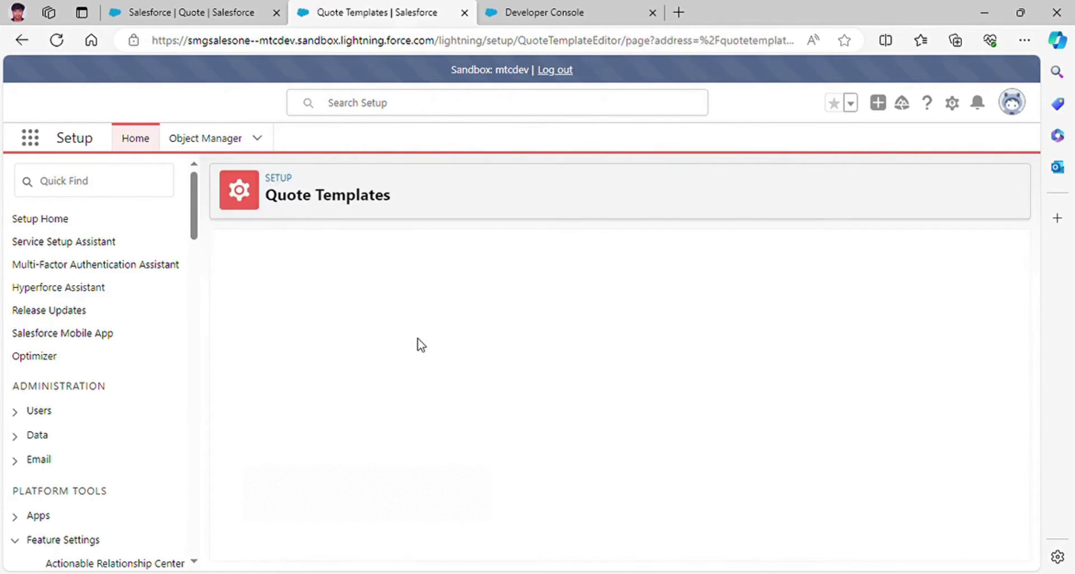
left_click(667, 49)
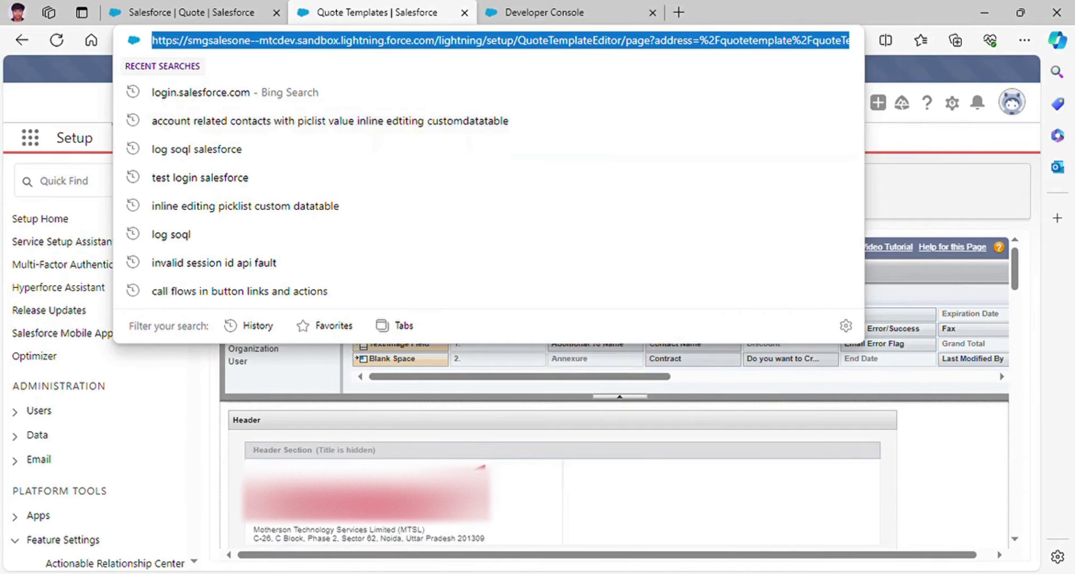
key("Escape")
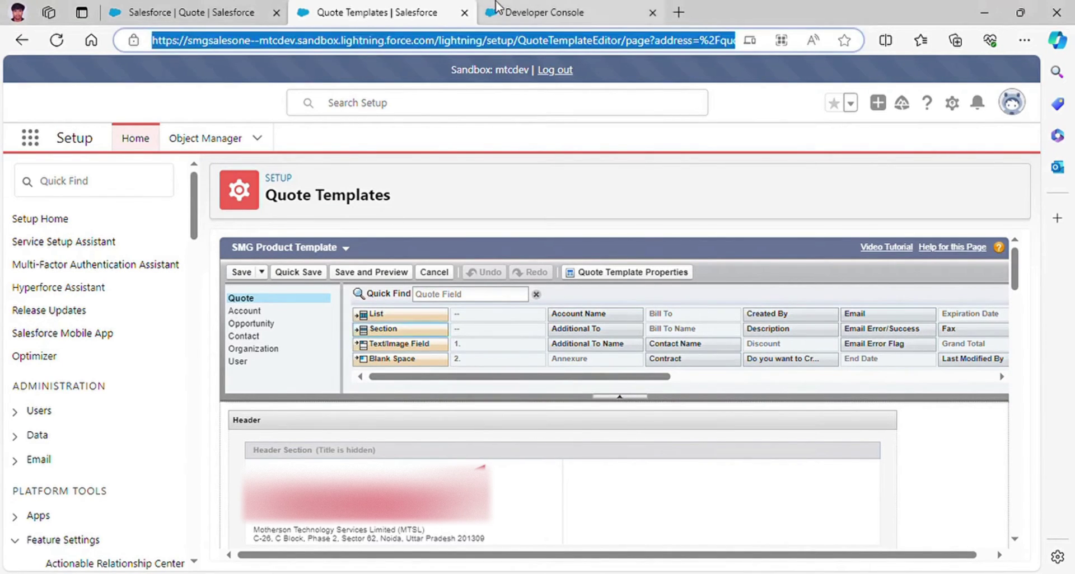
Review generateQuotePdfDocument.apxc in Developer Console, then open Setup's Flows list
left_click(537, 13)
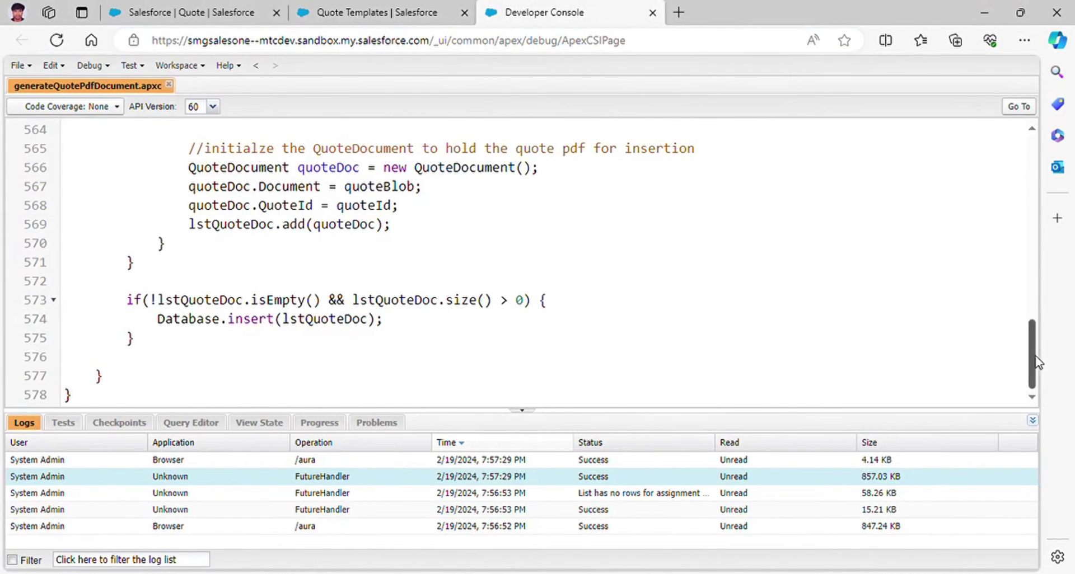
mouse_move(1033, 364)
left_mouse_down()
mouse_move(1029, 205)
mouse_move(1026, 365)
left_mouse_up()
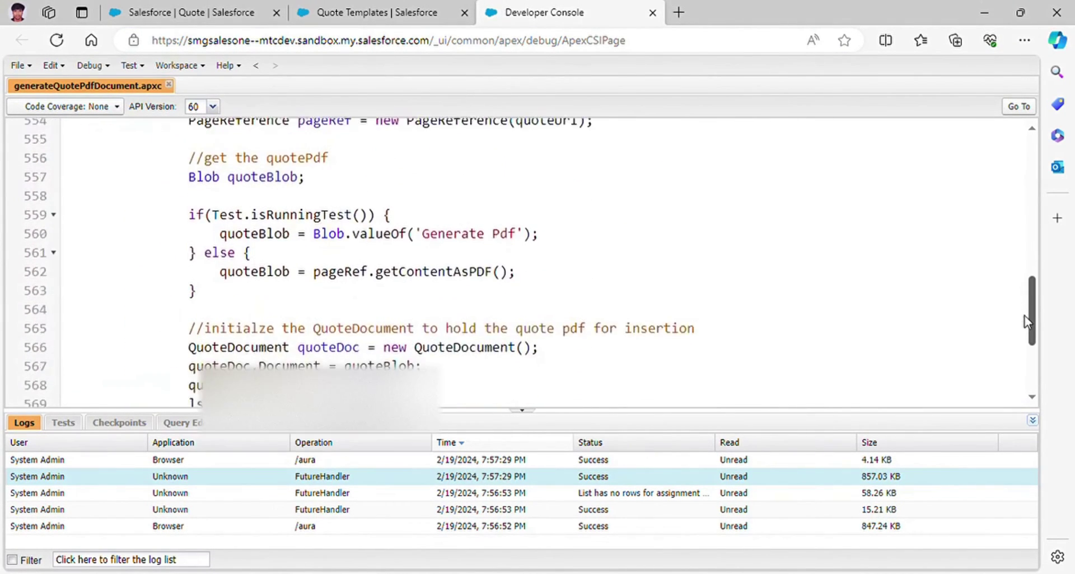
left_click(385, 12)
left_click(78, 185)
type("flows")
left_click(61, 245)
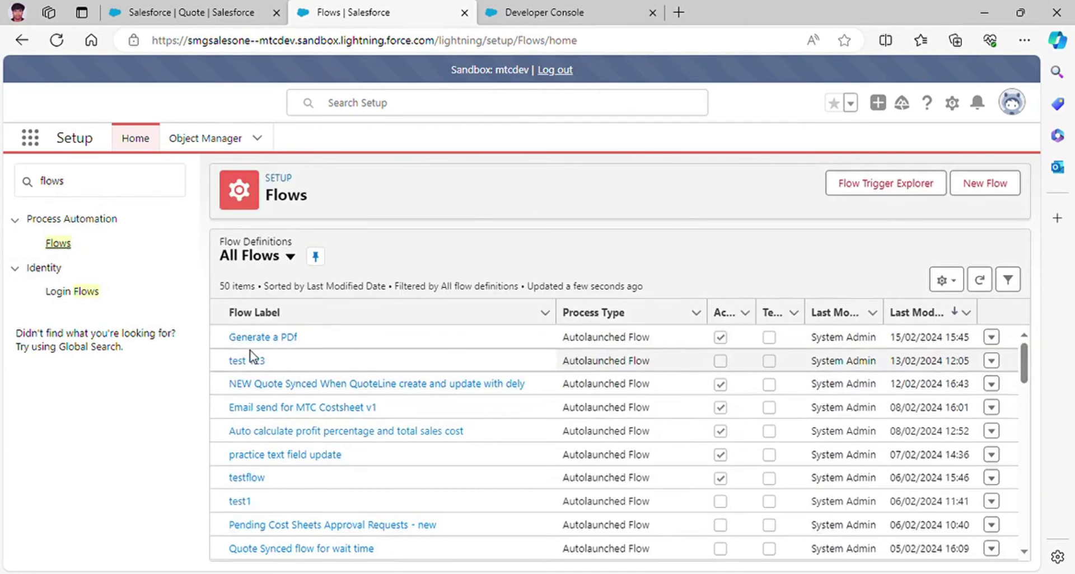
Open the Generate a PDf flow and inspect its Start trigger settings
left_click(285, 343)
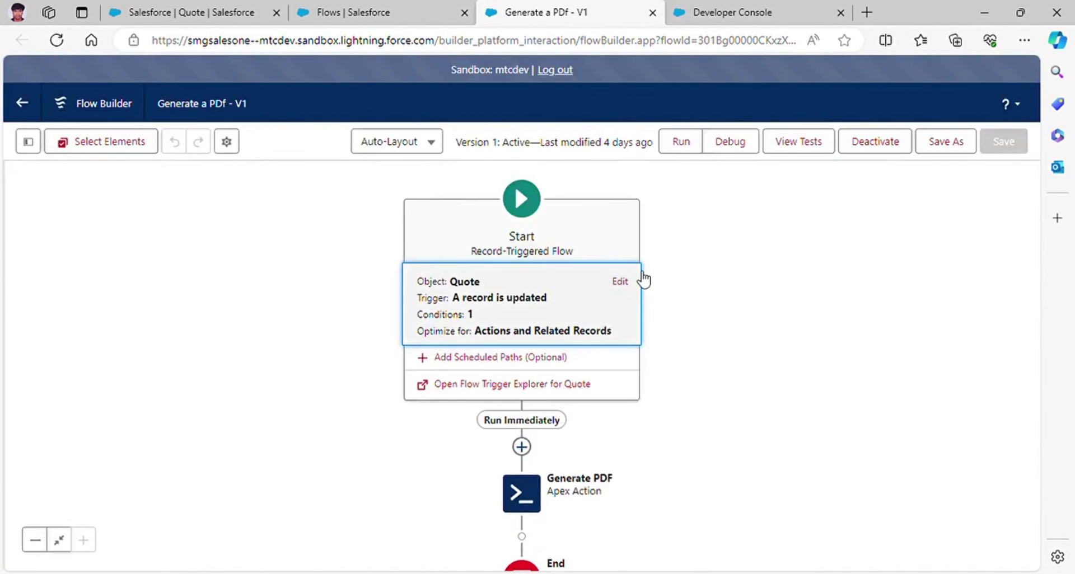
left_click(635, 280)
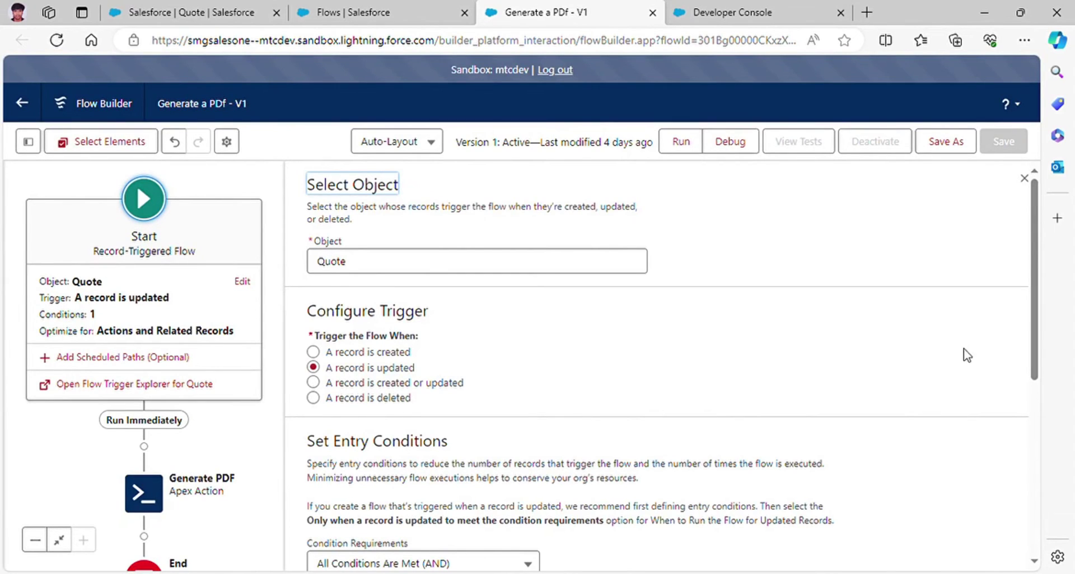
left_click_drag(1035, 366, 1034, 480)
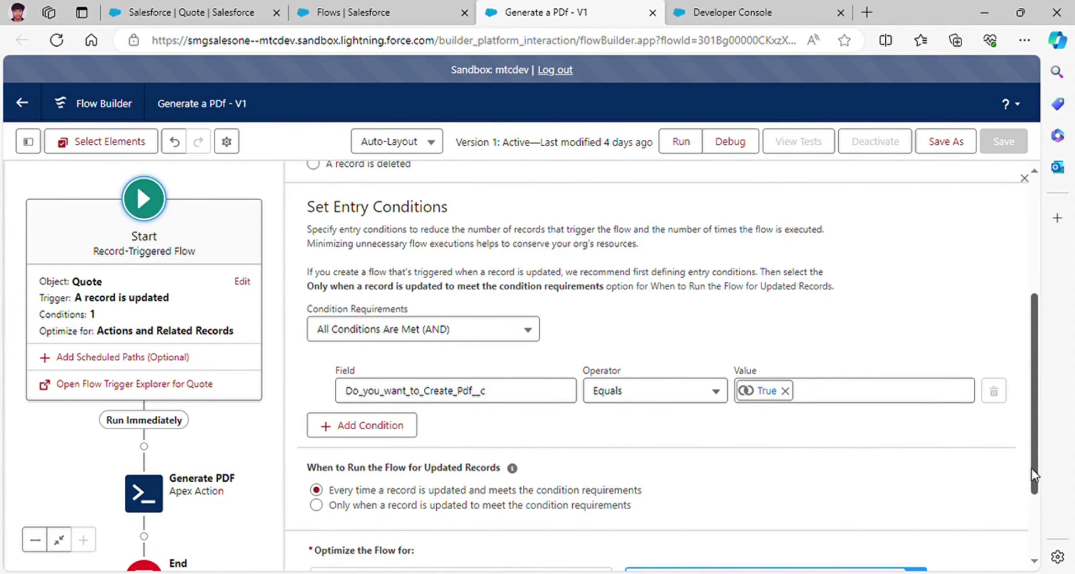
left_click_drag(1034, 470, 1035, 529)
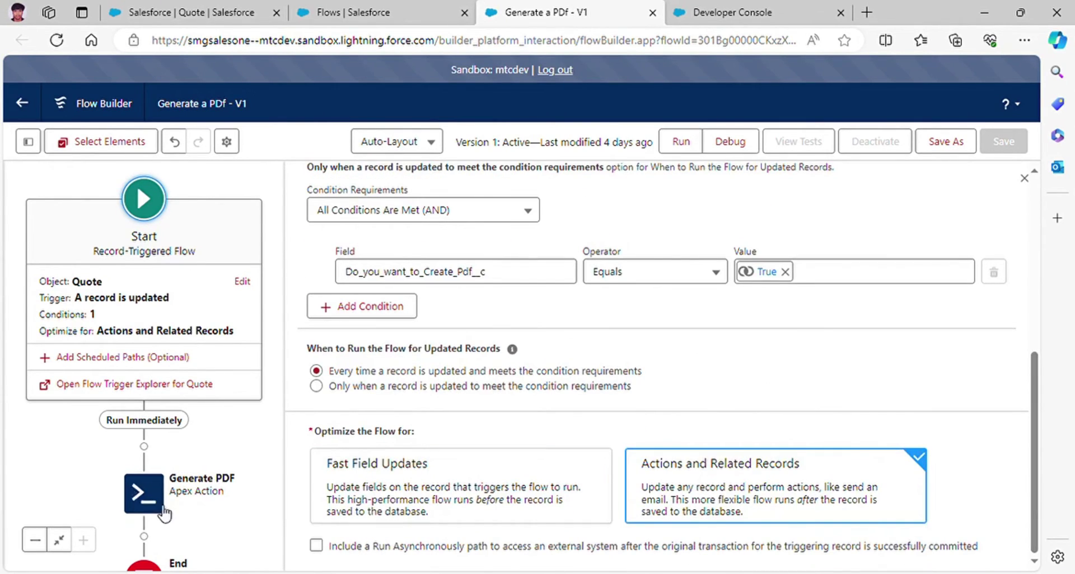
Review the Generate PDF Apex action passing record Id as quoteIds, cancel, and go to Object Manager
left_click(147, 496)
left_click(202, 497)
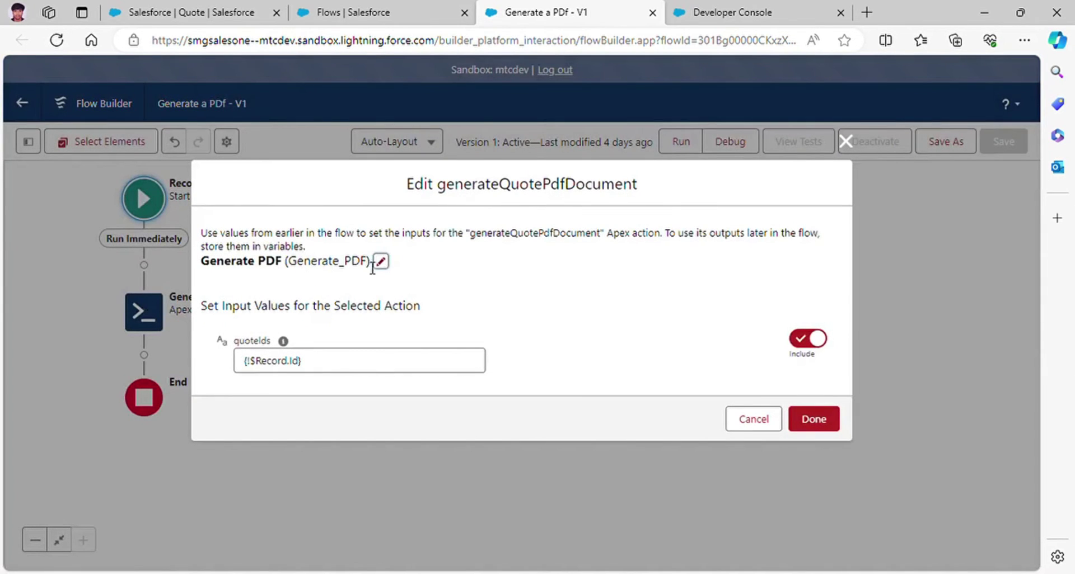
left_click(380, 260)
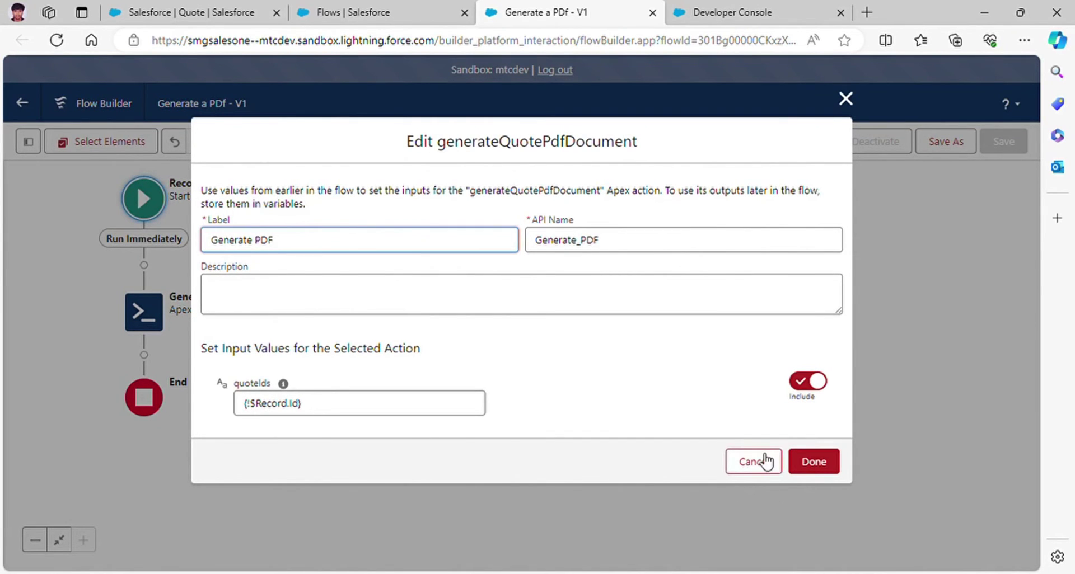
left_click(766, 462)
left_click(347, 11)
left_click(202, 138)
Open the Quote object, find the Do you want to Create Pdf field, then view Buttons, Links, and Actions
left_click(814, 186)
type("c")
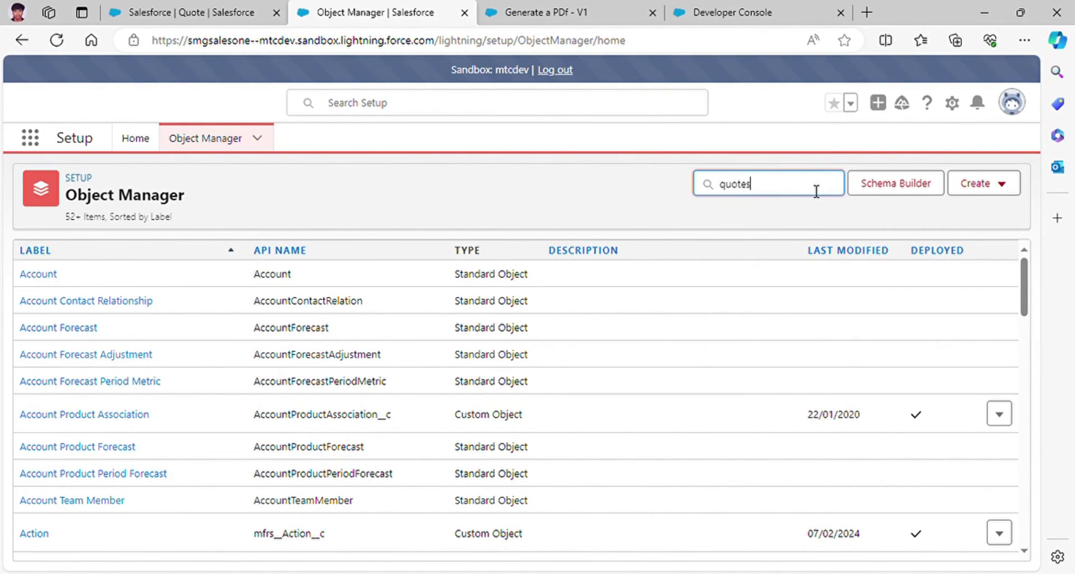
key("BackSpace")
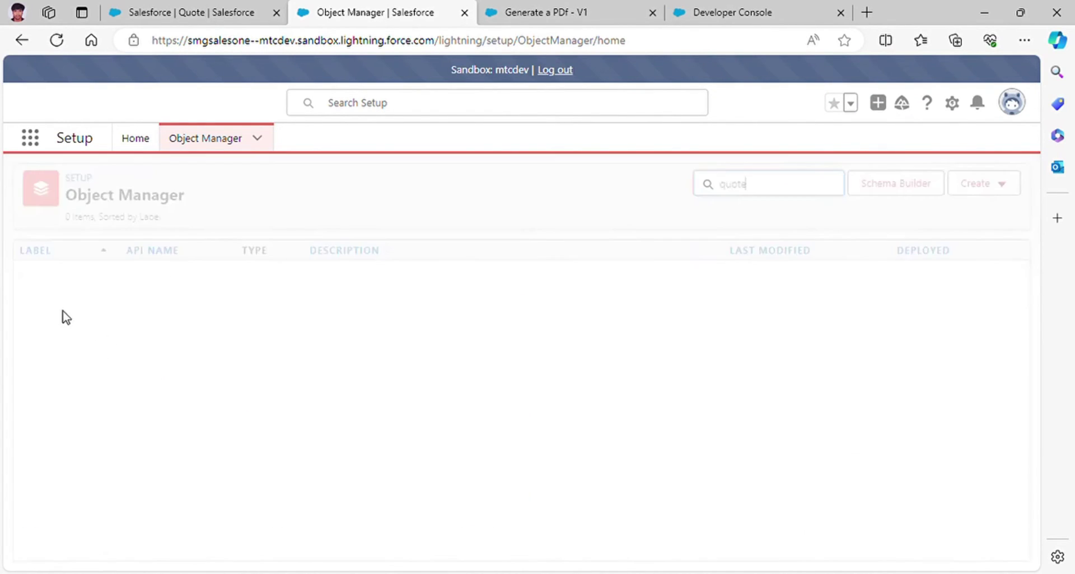
left_click(36, 274)
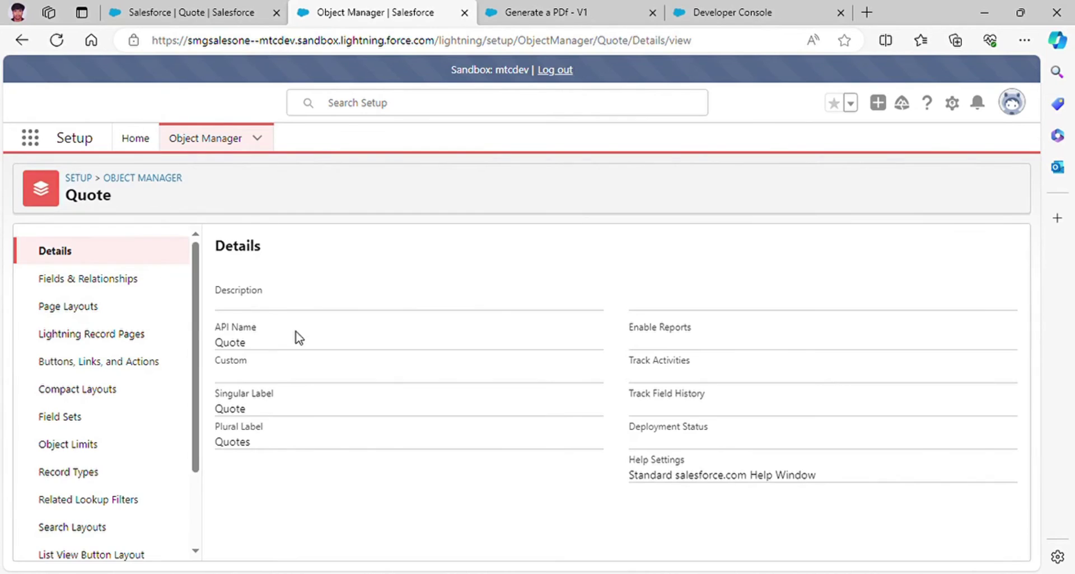
left_click(123, 287)
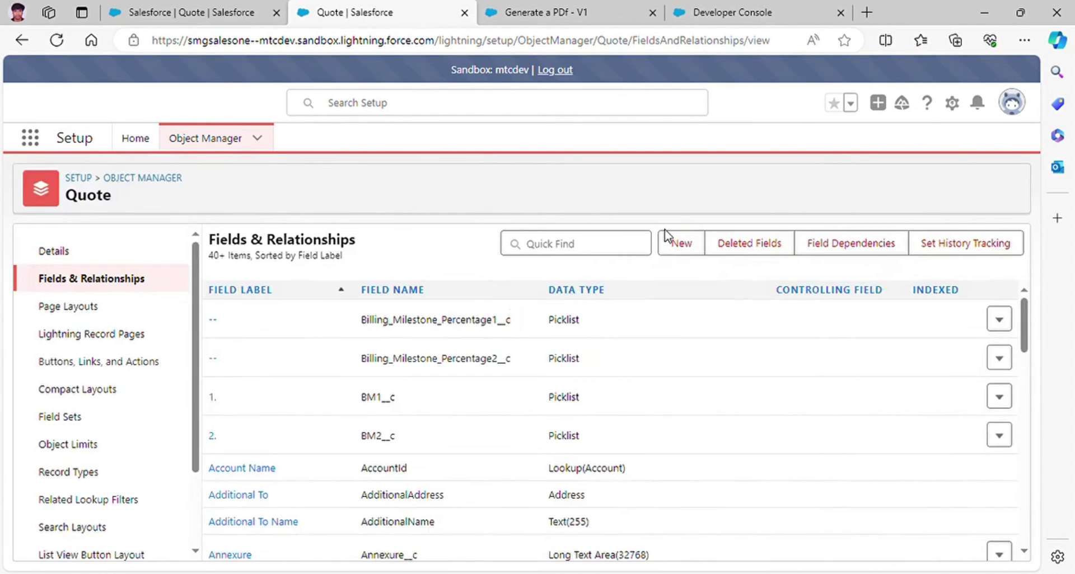
left_click(612, 251)
type("do you")
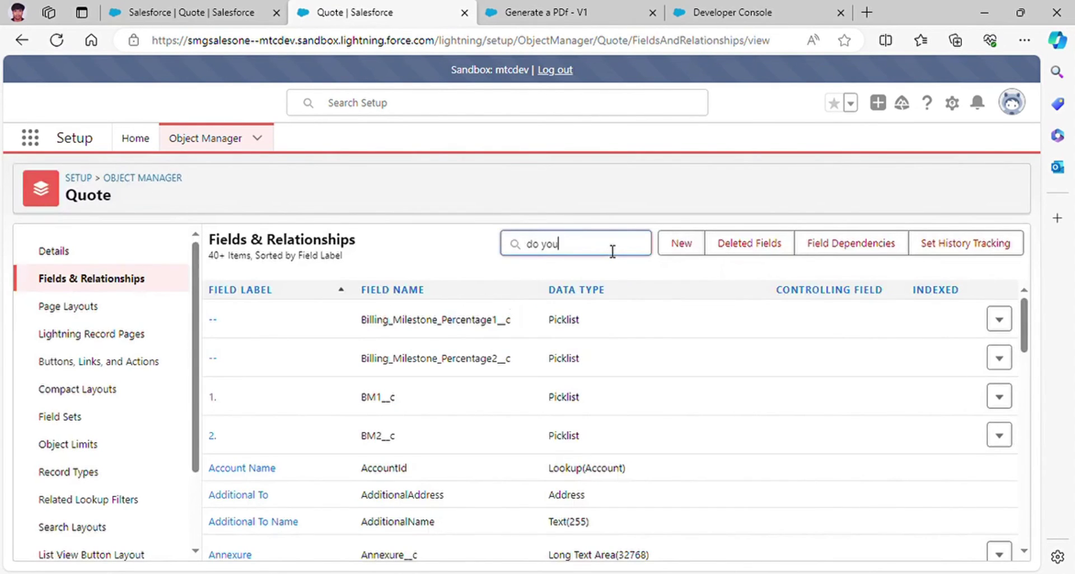
left_click(88, 364)
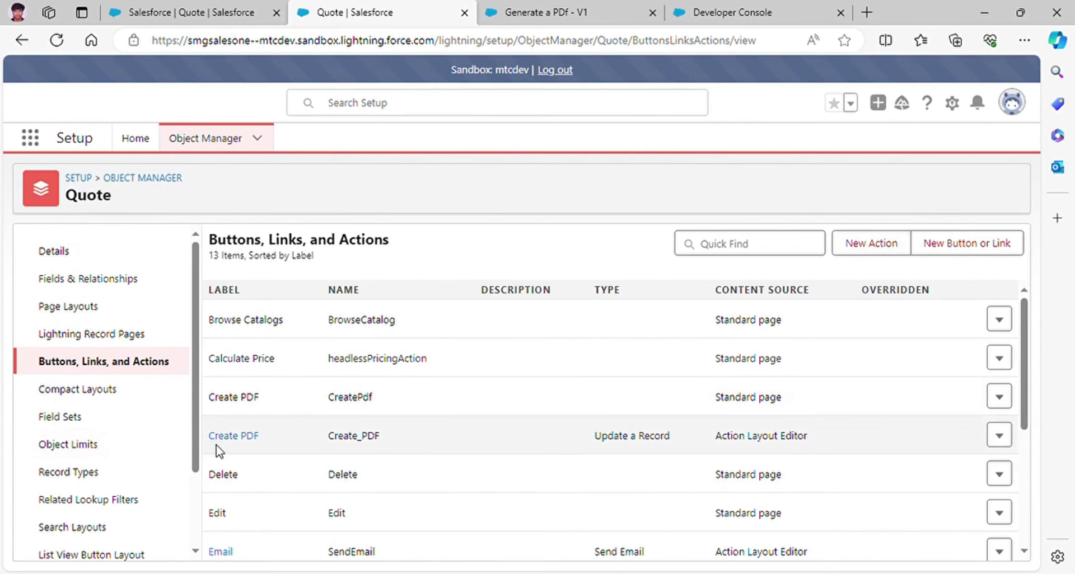
Open the Create PDF action's edit form and leave it unchanged
left_click(231, 437)
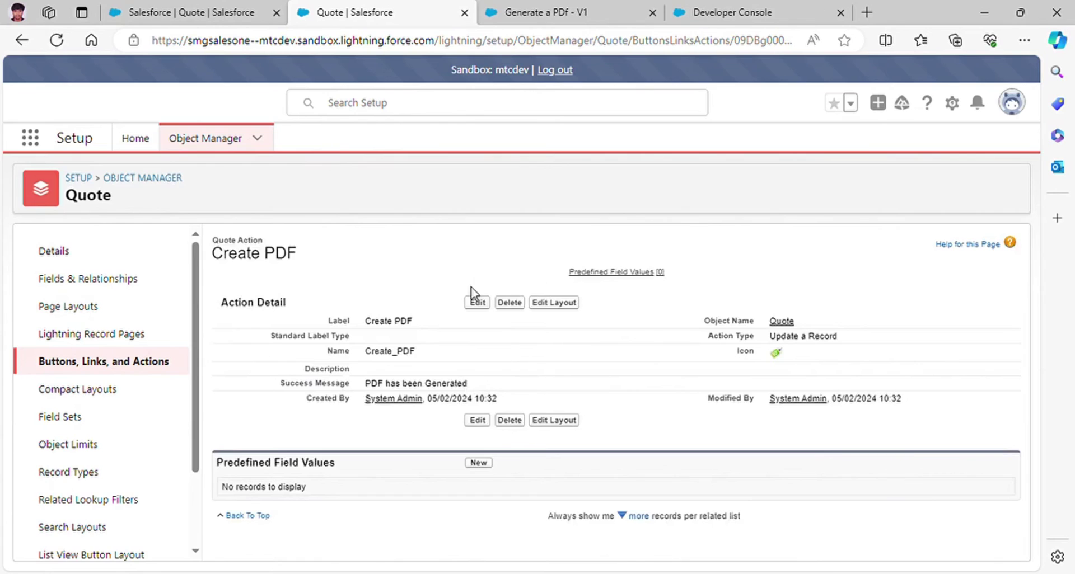
left_click(478, 303)
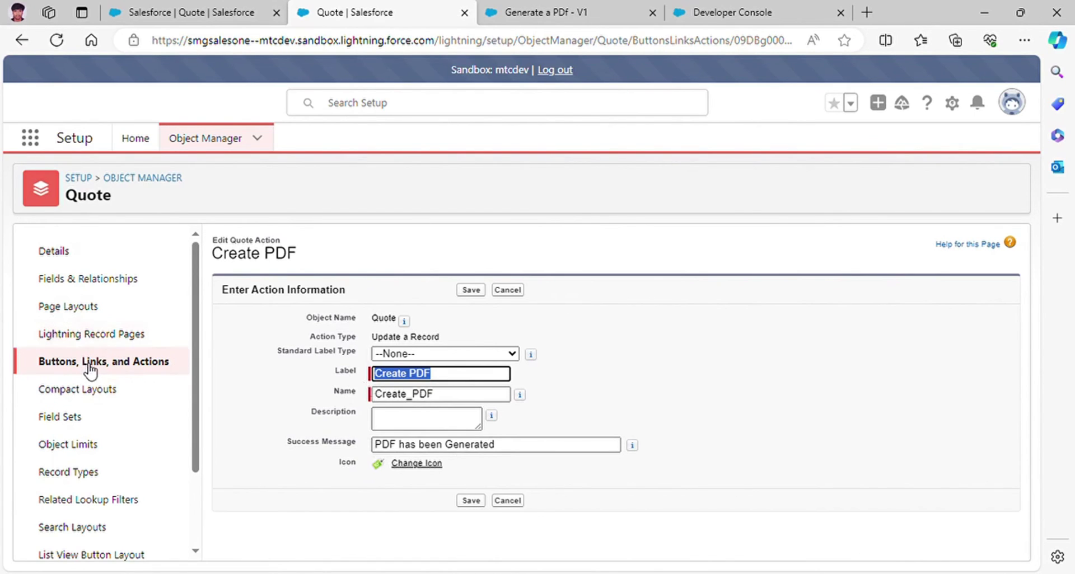
left_click(86, 364)
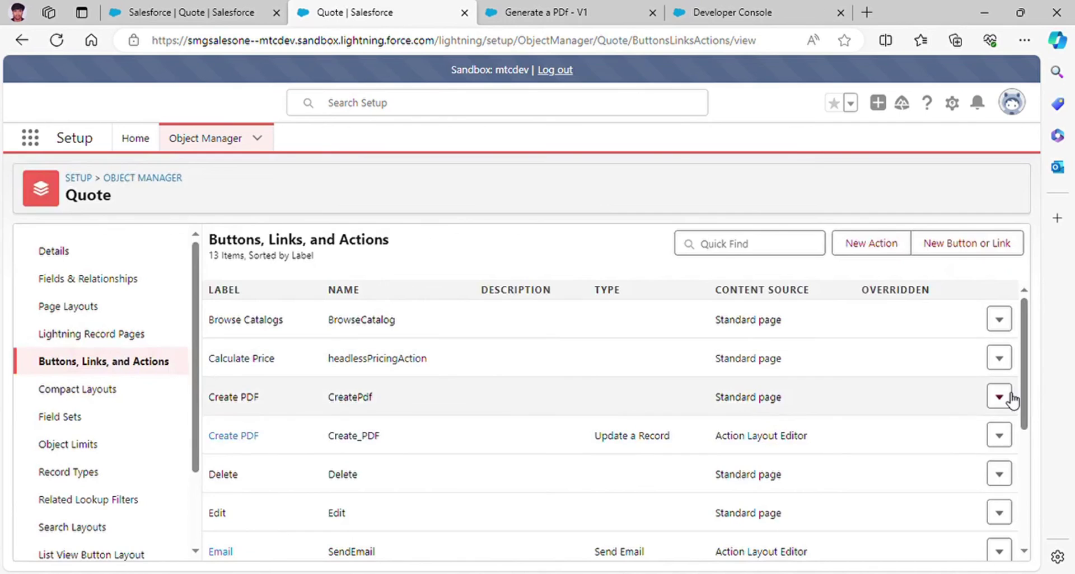
left_click(1011, 437)
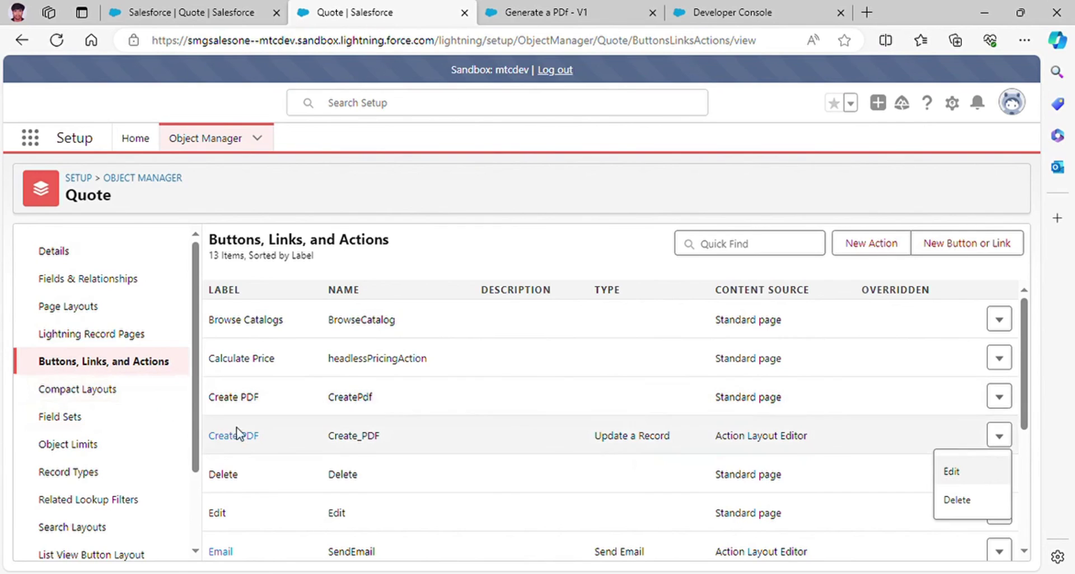
Save the Create PDF action layout with only the Do you want to Create Pdf field, accepting the warning
left_click(238, 435)
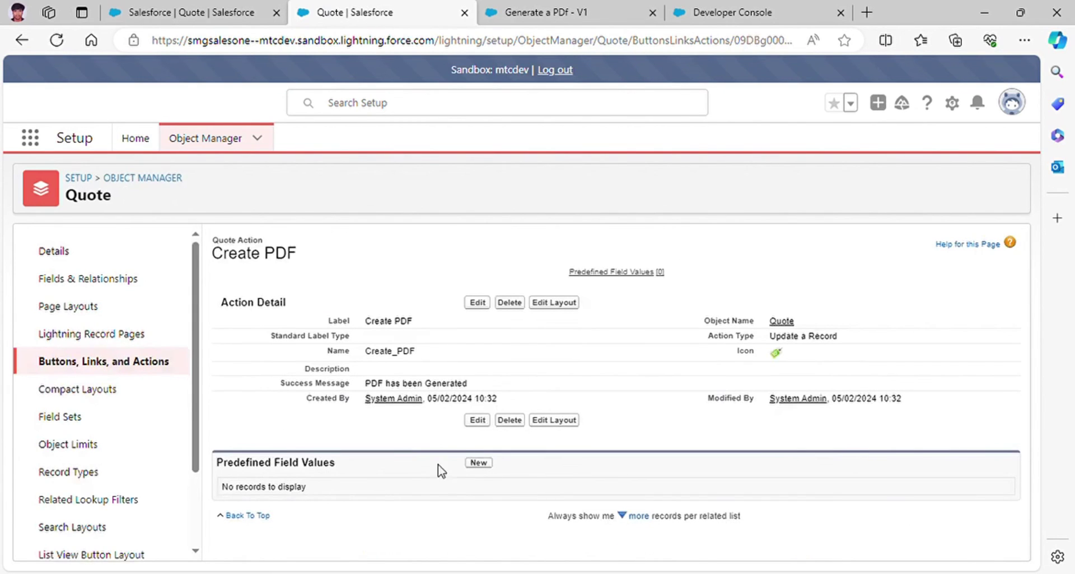
left_click(557, 420)
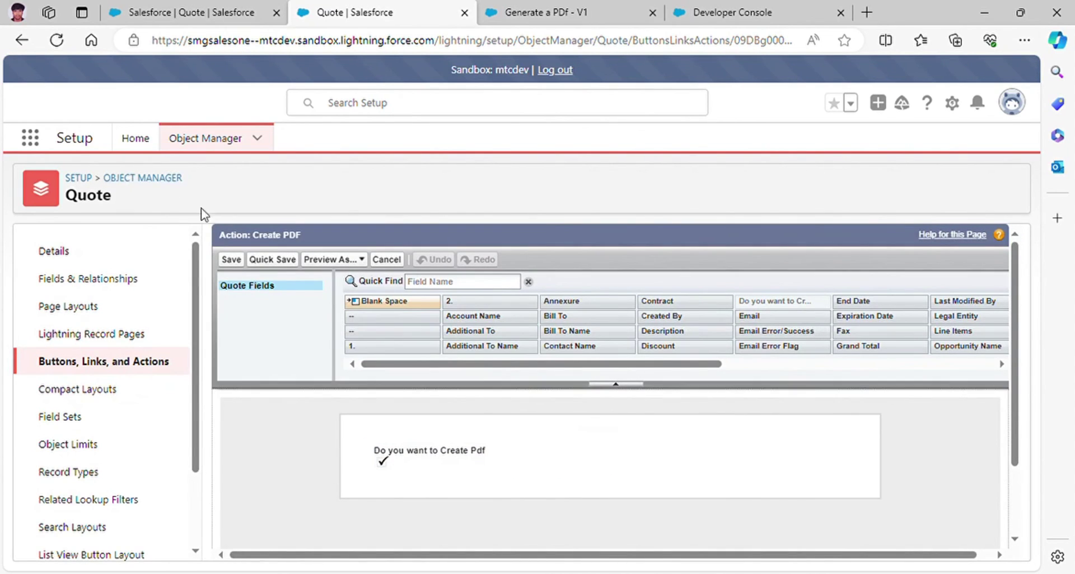
left_click(231, 259)
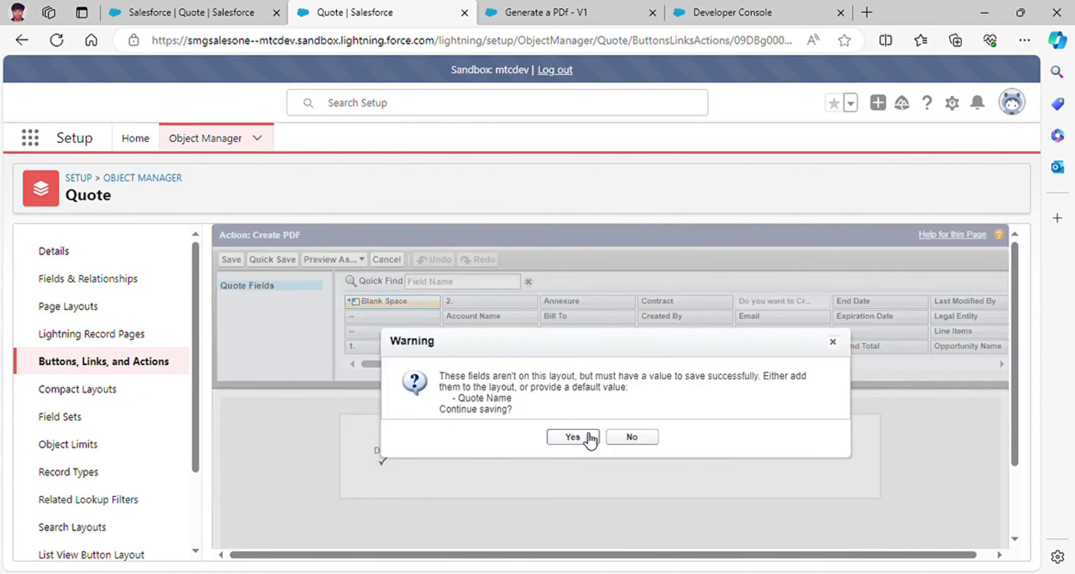
left_click(573, 437)
left_click(226, 10)
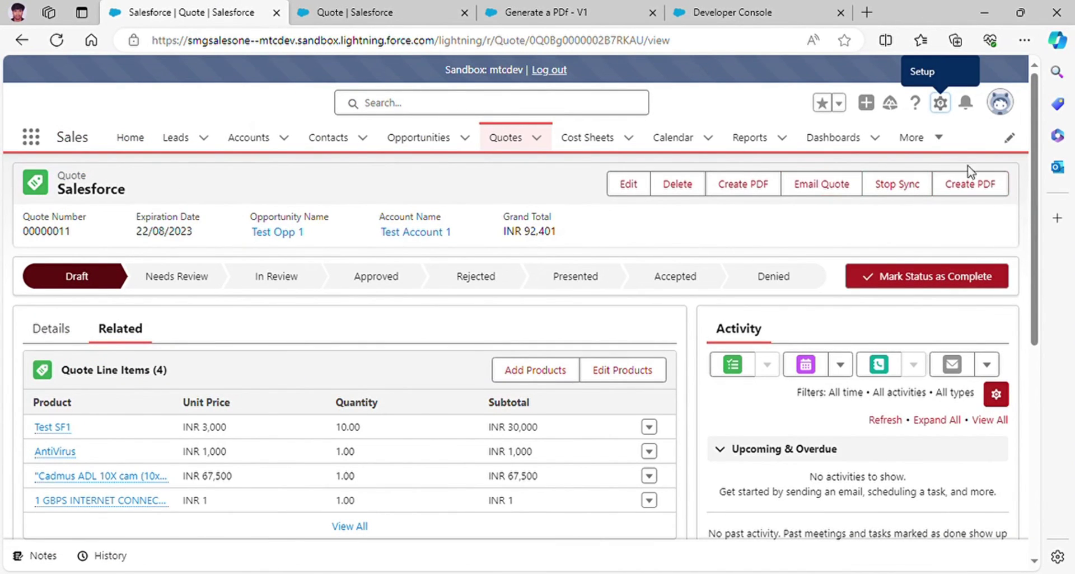
Open Quote Layout for editing from the Quote object's Page Layouts list
left_click(361, 3)
left_click(112, 334)
left_click(106, 311)
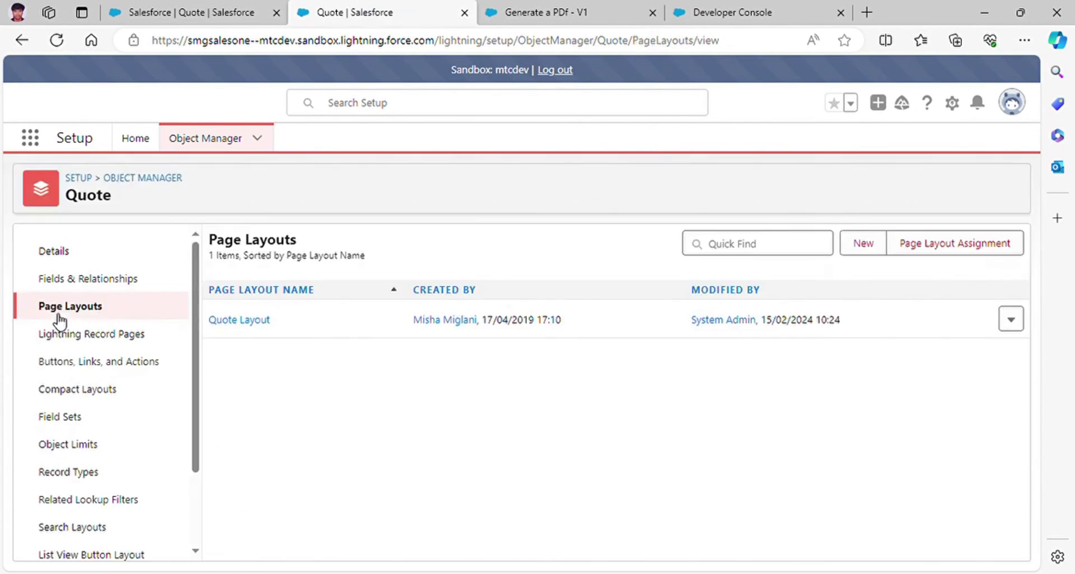
left_click(252, 322)
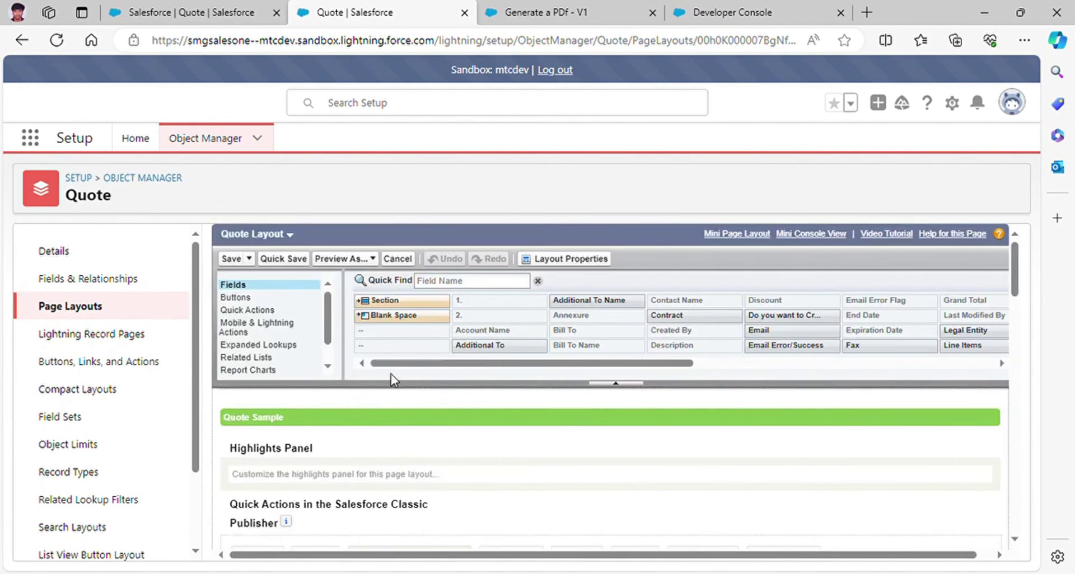
Place Create PDF in the layout's Mobile & Lightning Actions, save, and close the Quote record tab
left_click(246, 309)
left_click(264, 330)
left_click(1015, 305)
left_click_drag(1036, 343, 1049, 324)
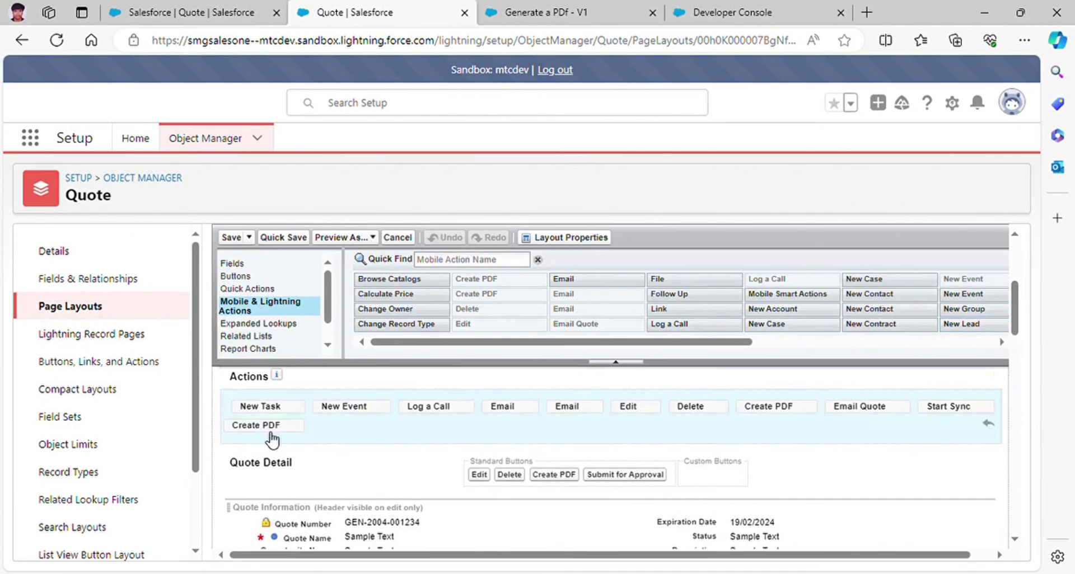
left_click(235, 239)
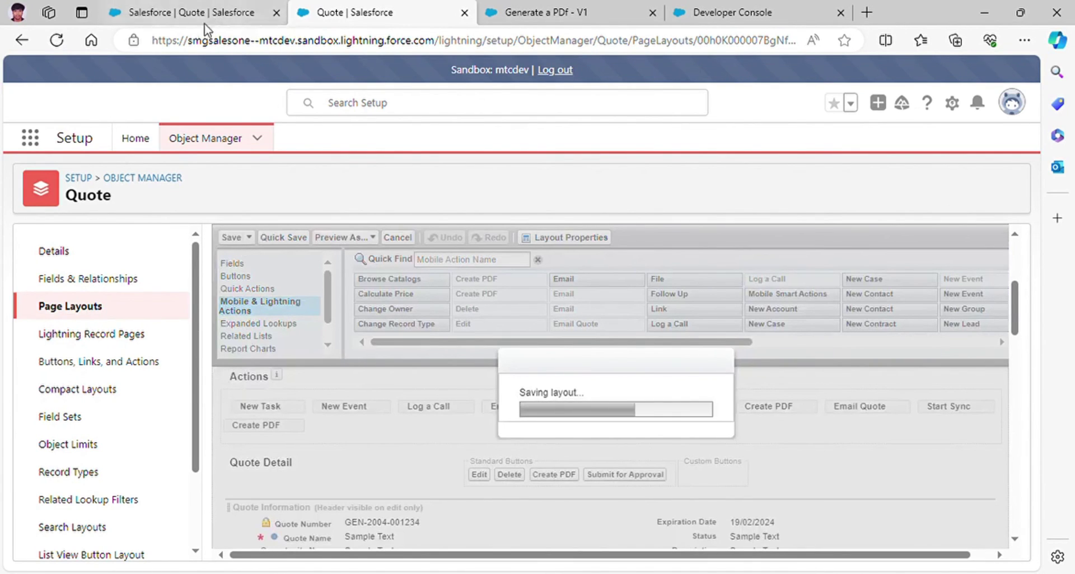
left_click(184, 13)
left_click(276, 13)
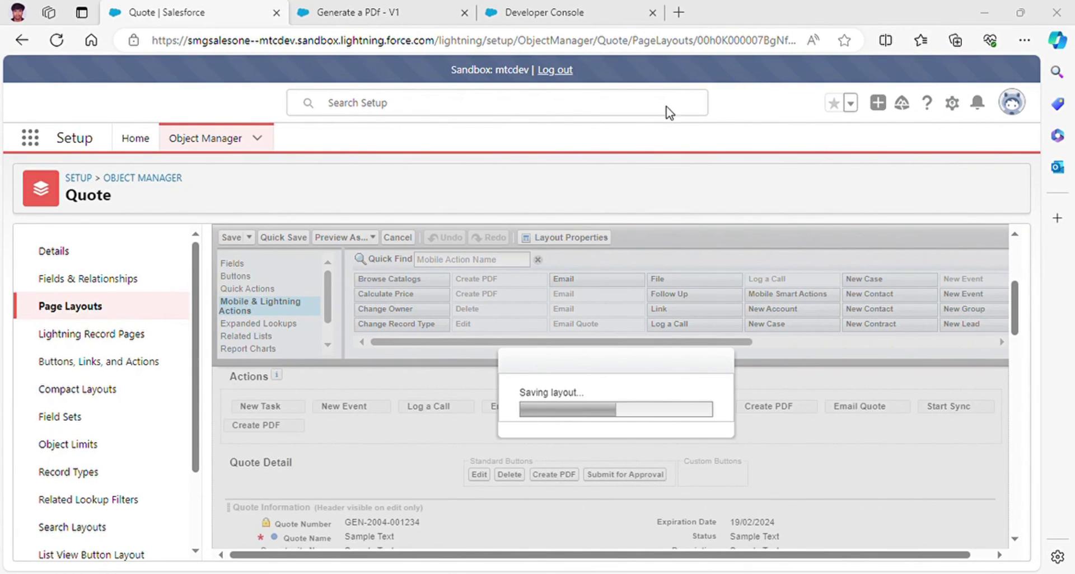